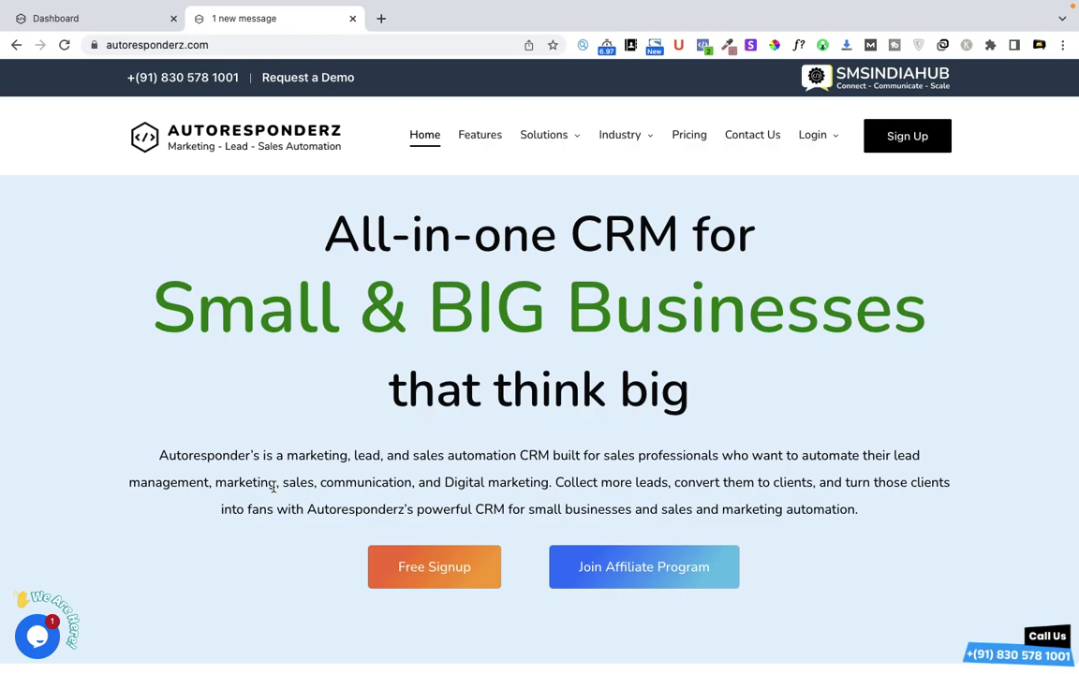
Open the Autoresponderz Contact Us page and examine the lead form with its contact fields and service options
left_click(747, 140)
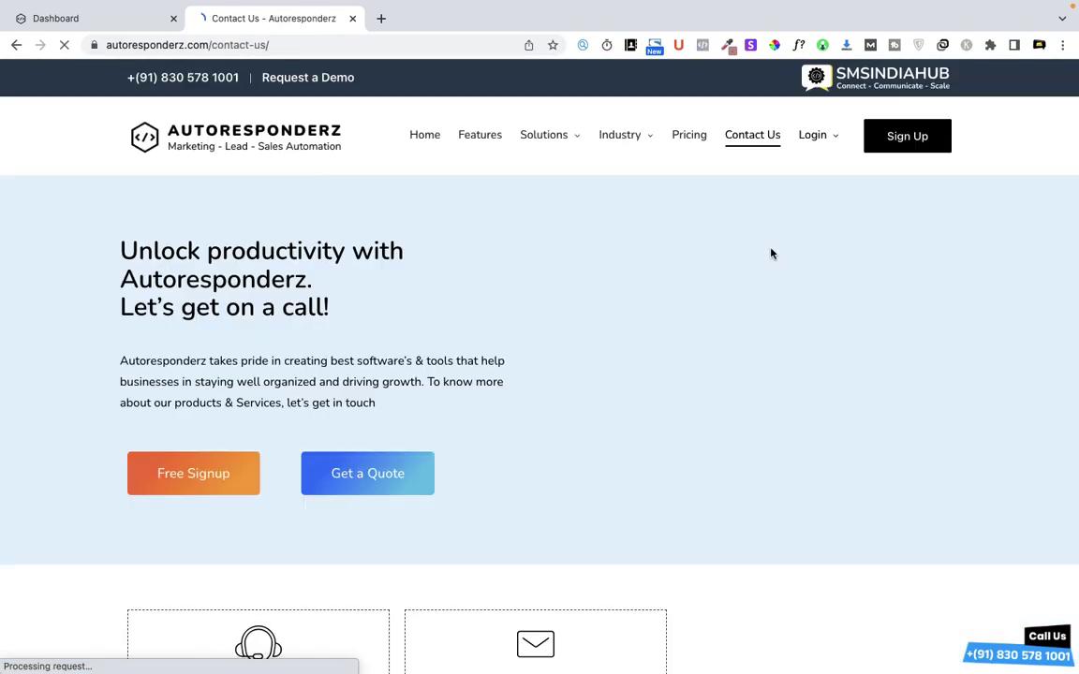
scroll(632, 325, "down", 2)
scroll(632, 325, "up", 2)
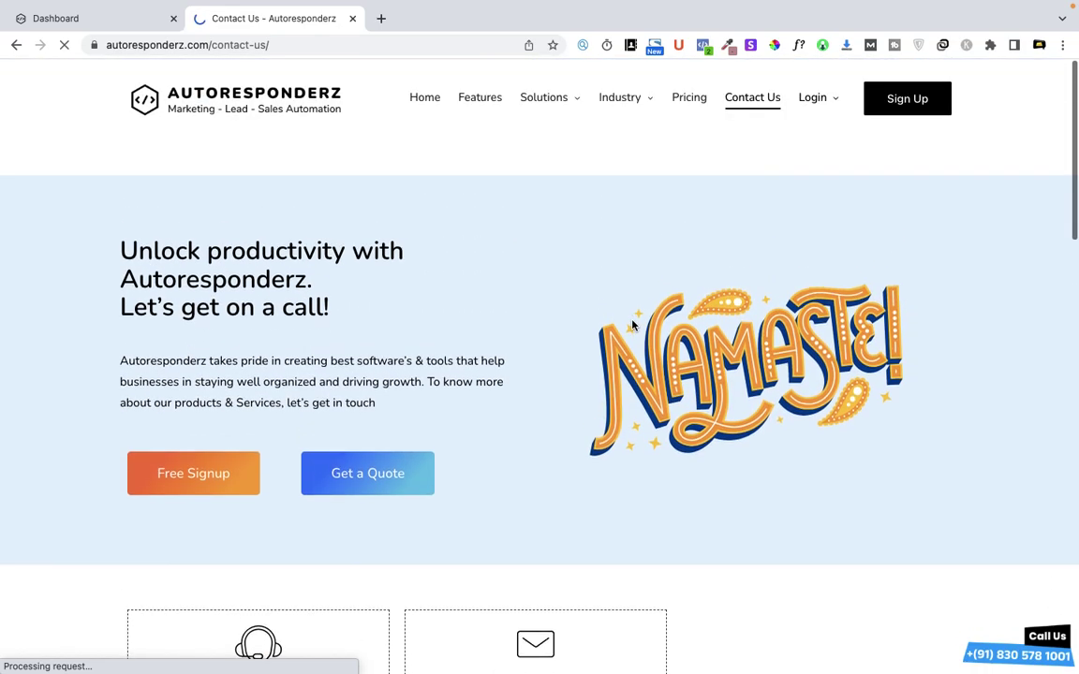
scroll(632, 325, "down", 2)
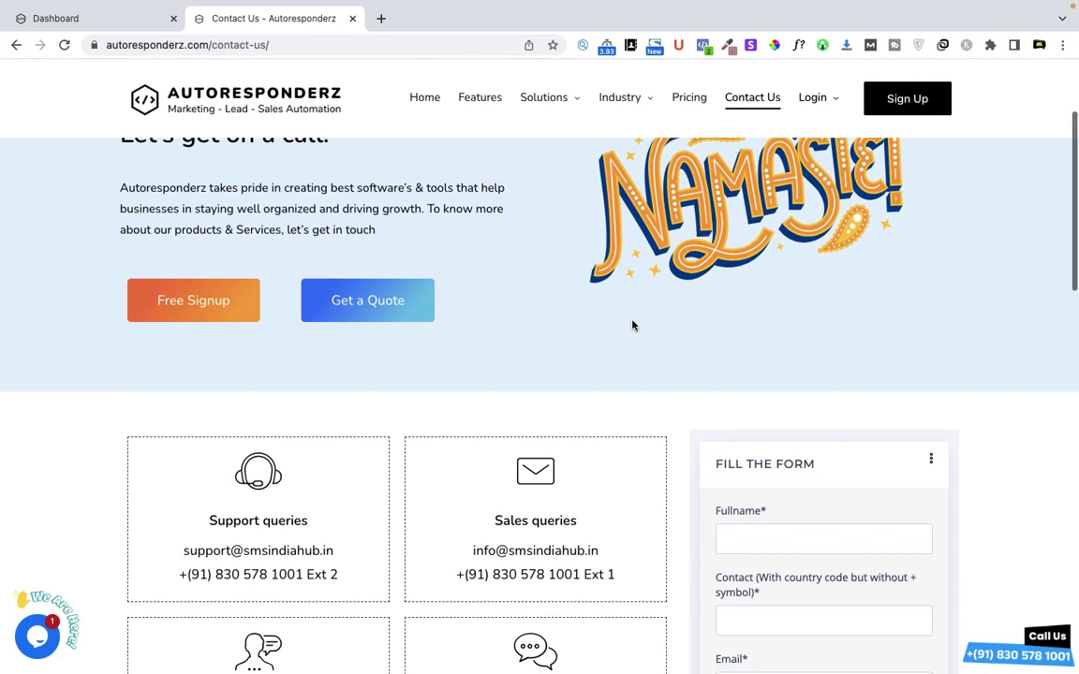
scroll(632, 325, "down", 2)
scroll(632, 325, "down", 2)
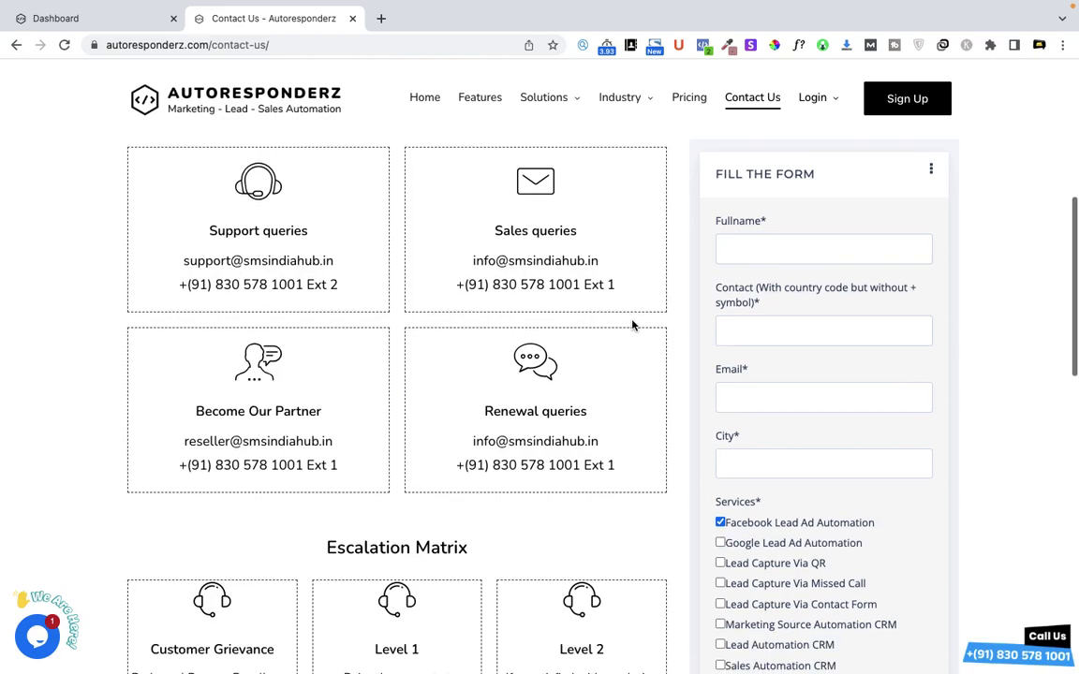
scroll(829, 481, "down", 3)
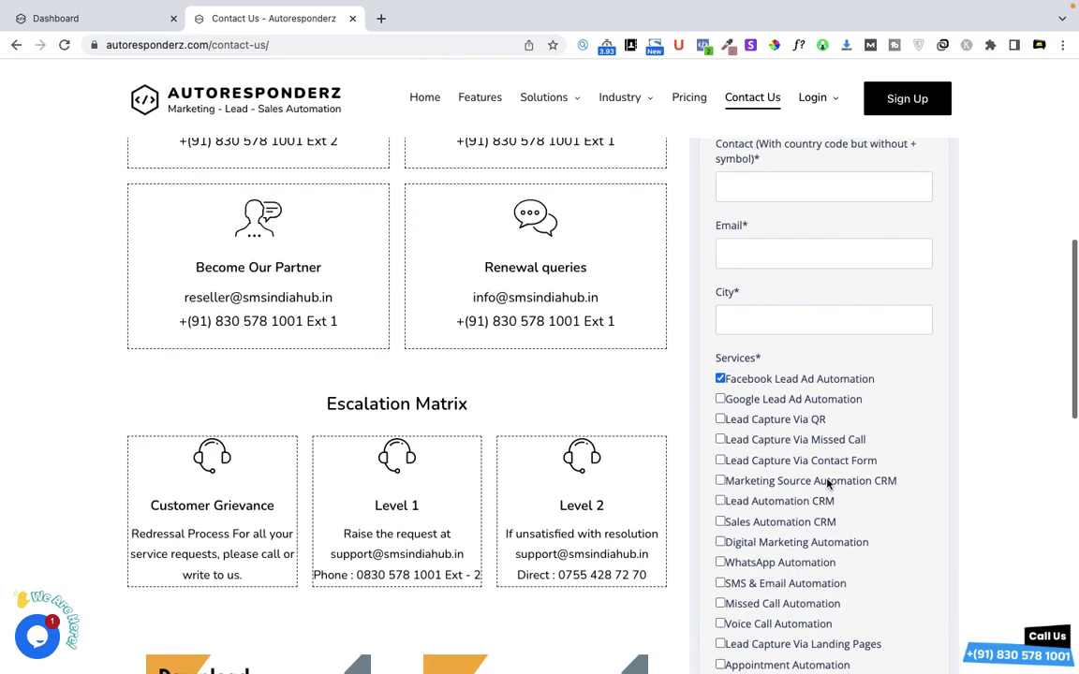
scroll(809, 412, "up", 2)
scroll(799, 284, "up", 2)
scroll(800, 285, "down", 4)
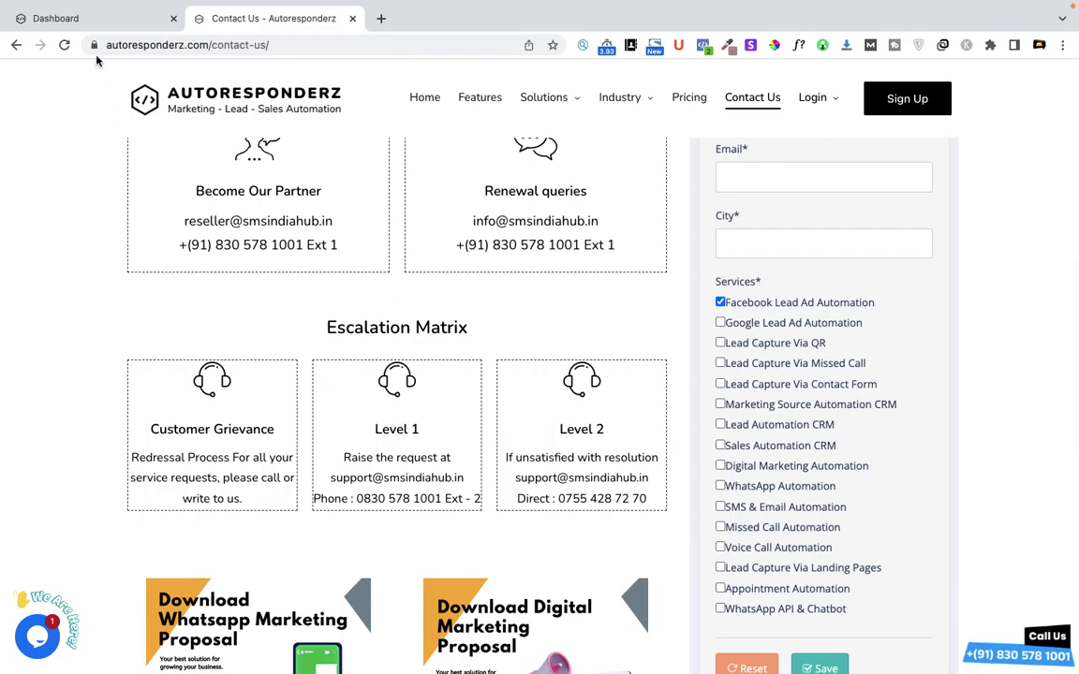
Go to the Automation dashboard's marketing sources and look through all available integrations
left_click(91, 20)
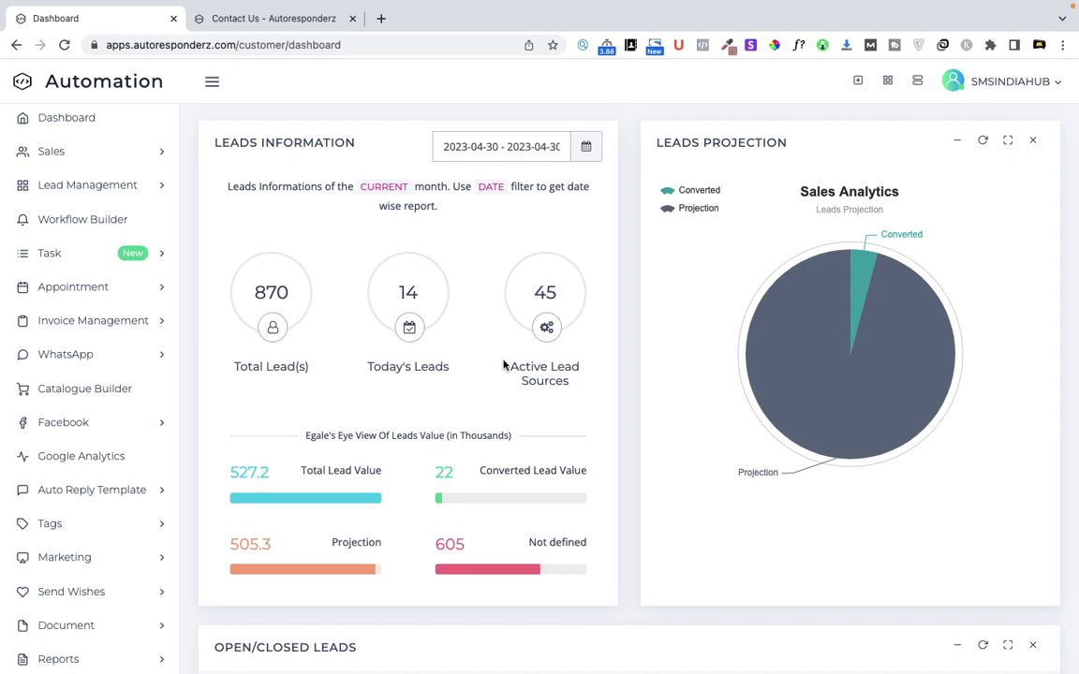
left_click(140, 183)
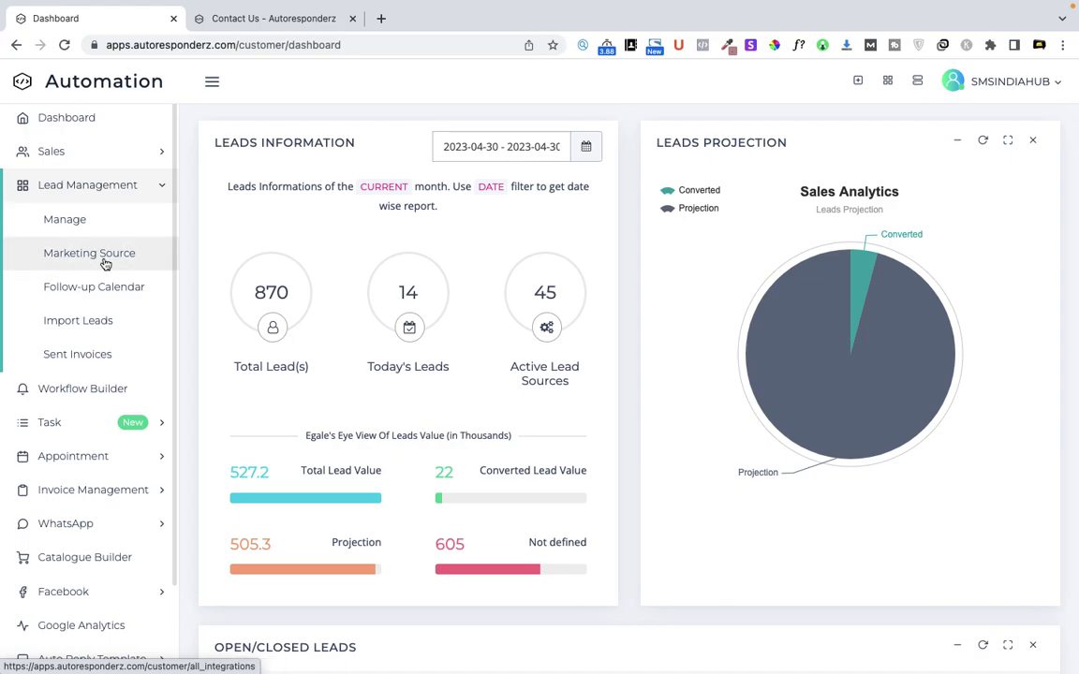
left_click(105, 263)
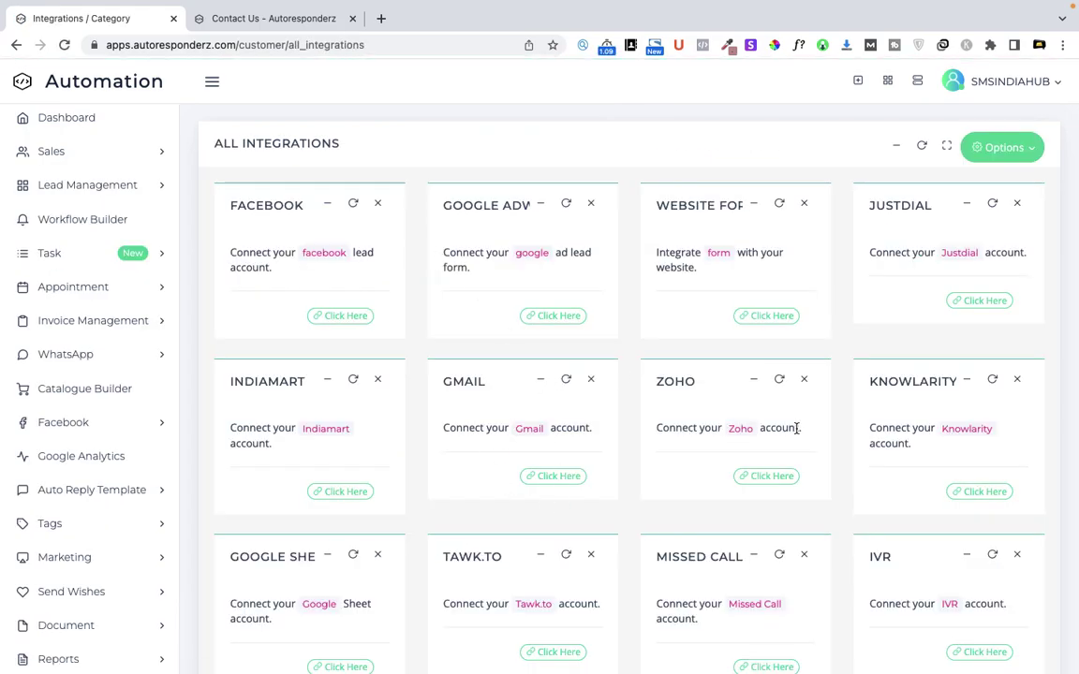
left_click(212, 82)
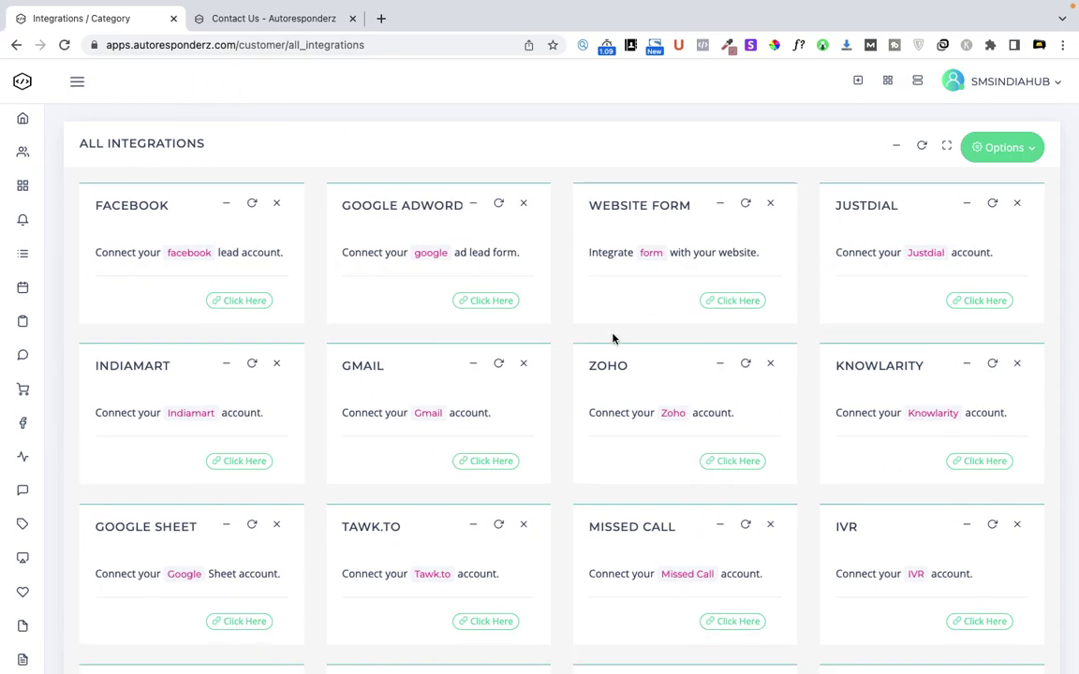
scroll(547, 402, "down", 10)
scroll(545, 401, "down", 10)
scroll(545, 402, "up", 1)
scroll(545, 402, "down", 1)
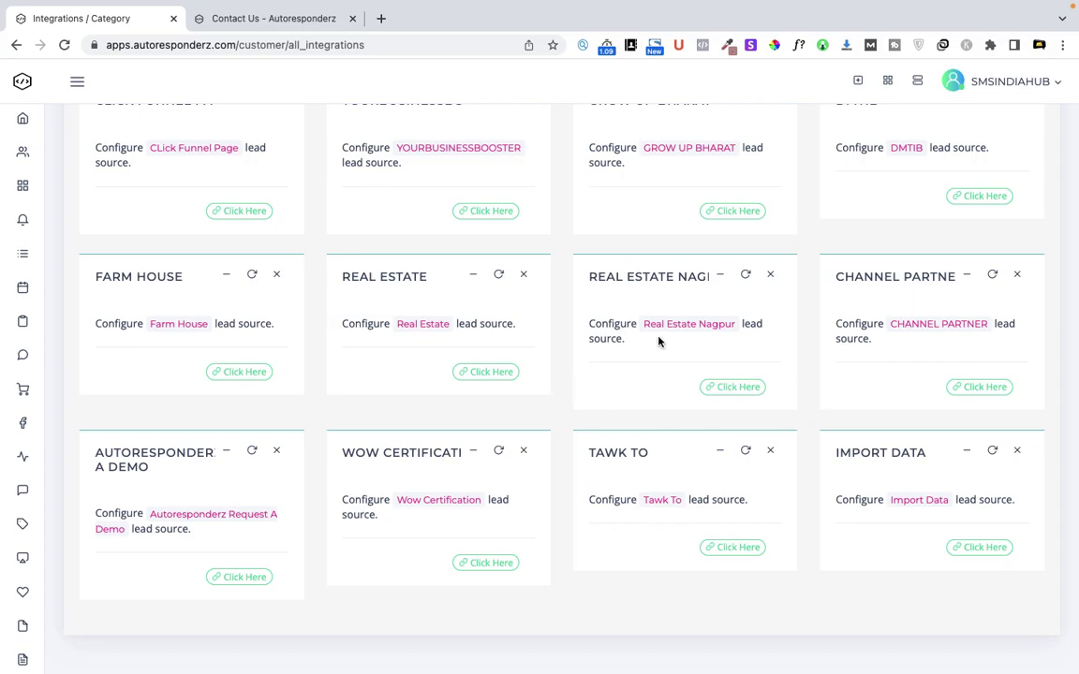
scroll(659, 340, "up", 15)
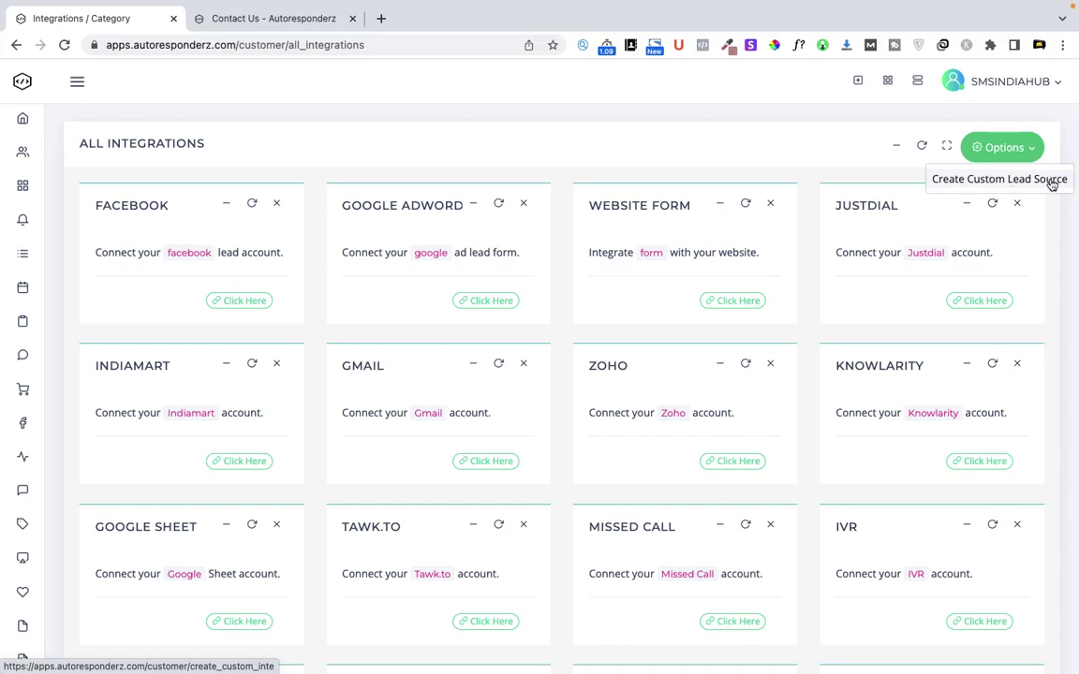
Open the form for a new custom lead source, enter the name Customer Form and copy it
left_click(1051, 184)
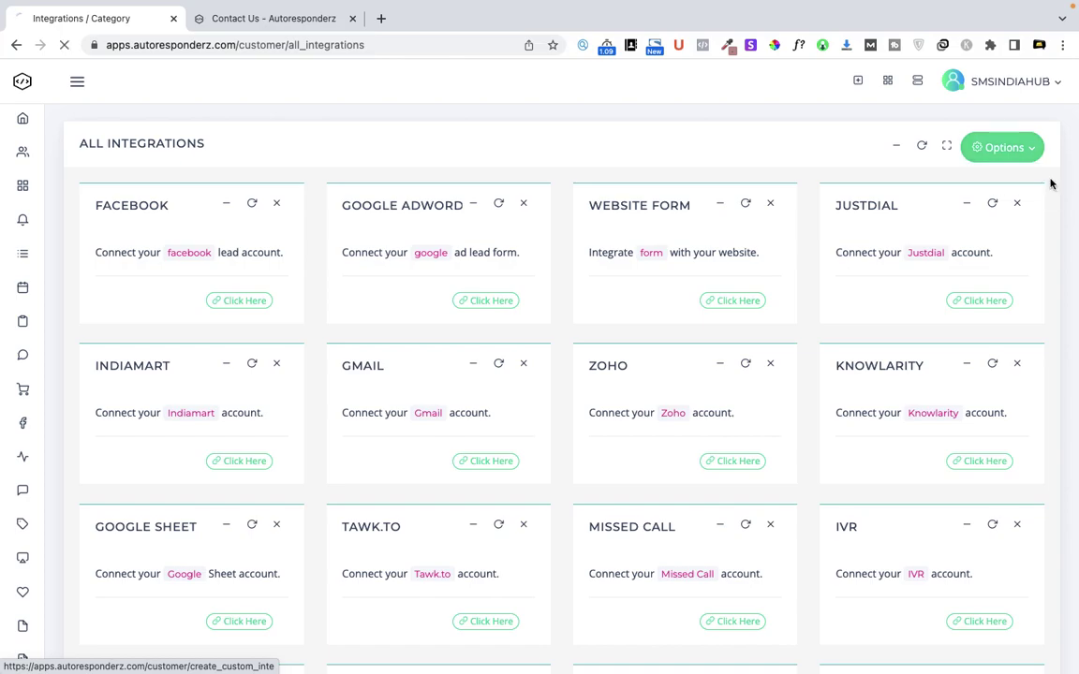
left_click(452, 221)
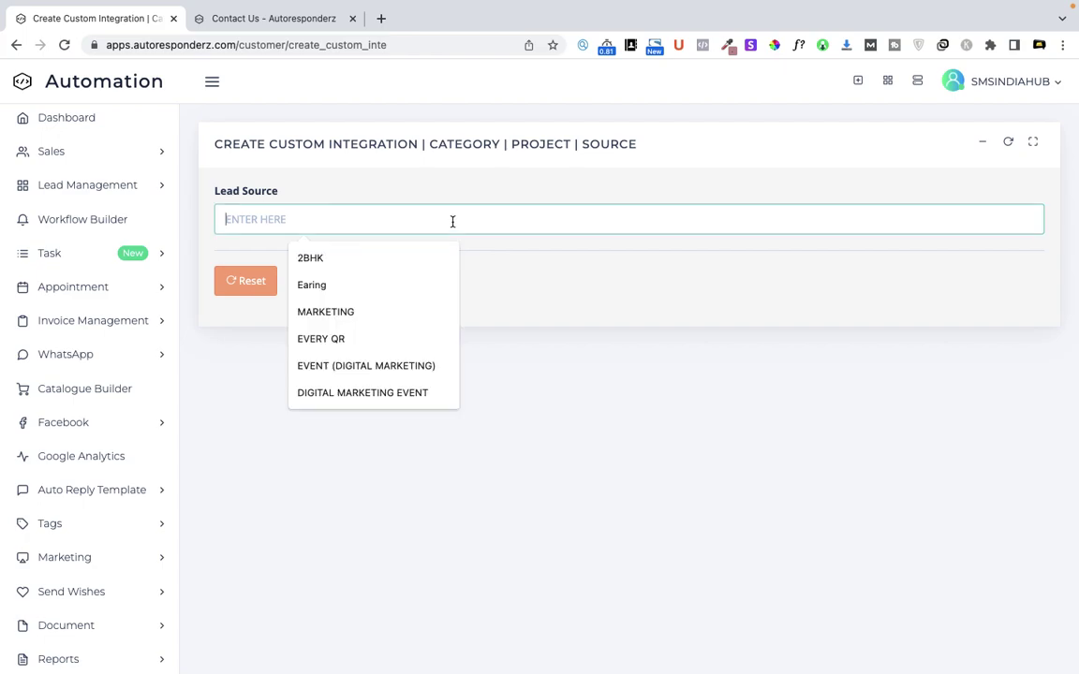
type("Cus")
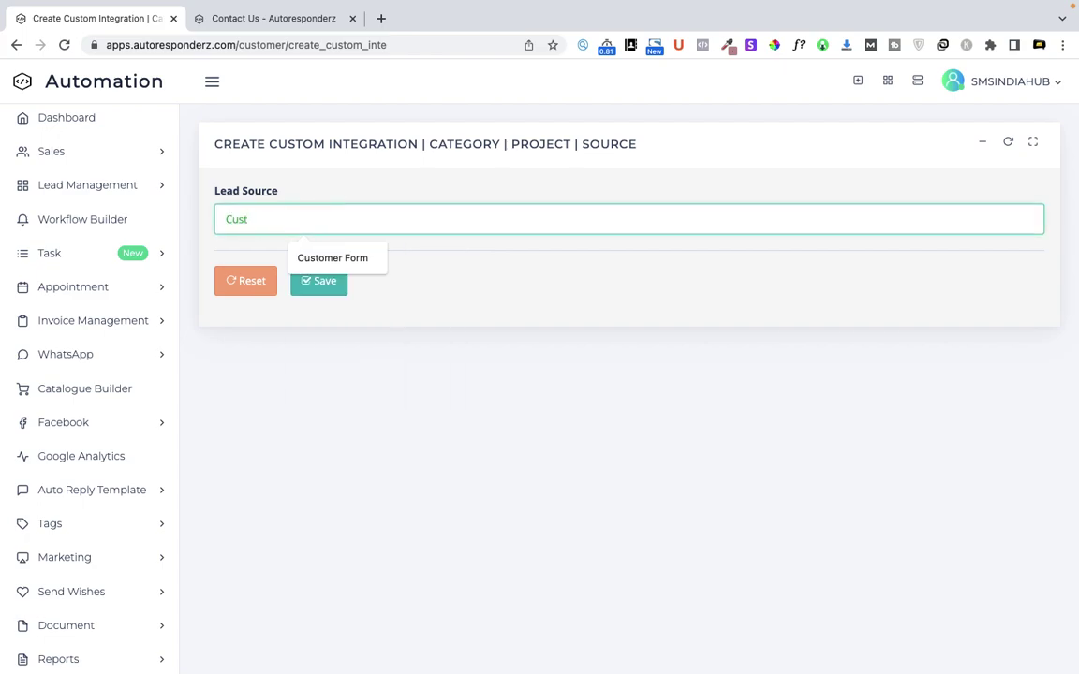
type("t")
key("Down")
key("Return")
triple_click(423, 226)
key("super+c")
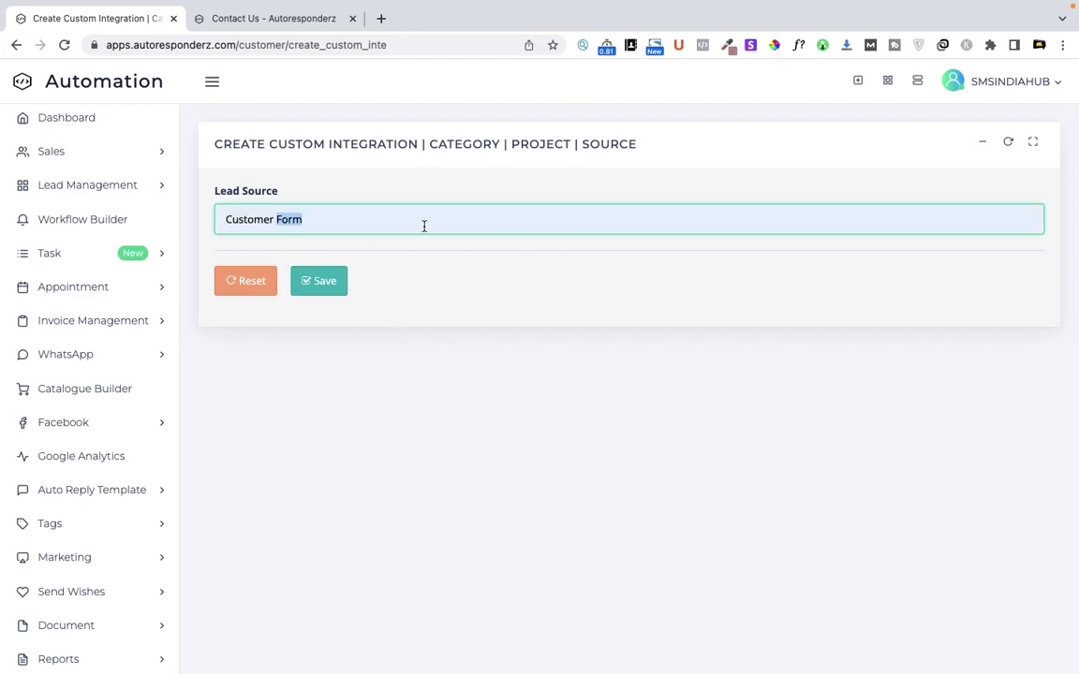
Return to the marketing sources and search the integrations for an existing "Customer Form" or "custo" entry
left_click(115, 185)
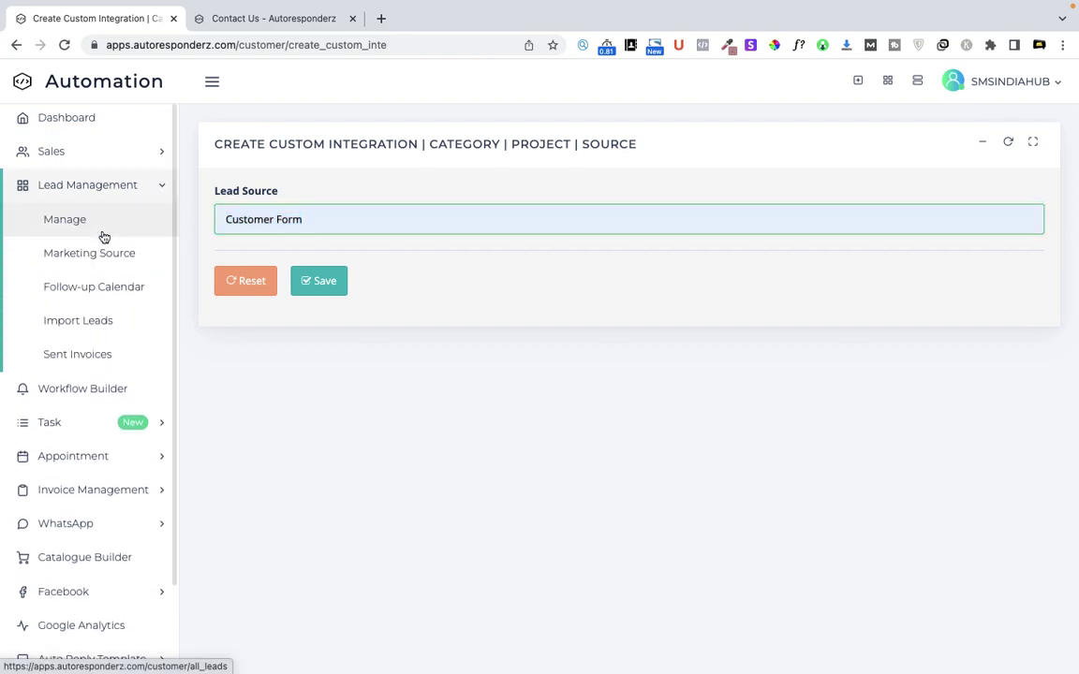
left_click(94, 253)
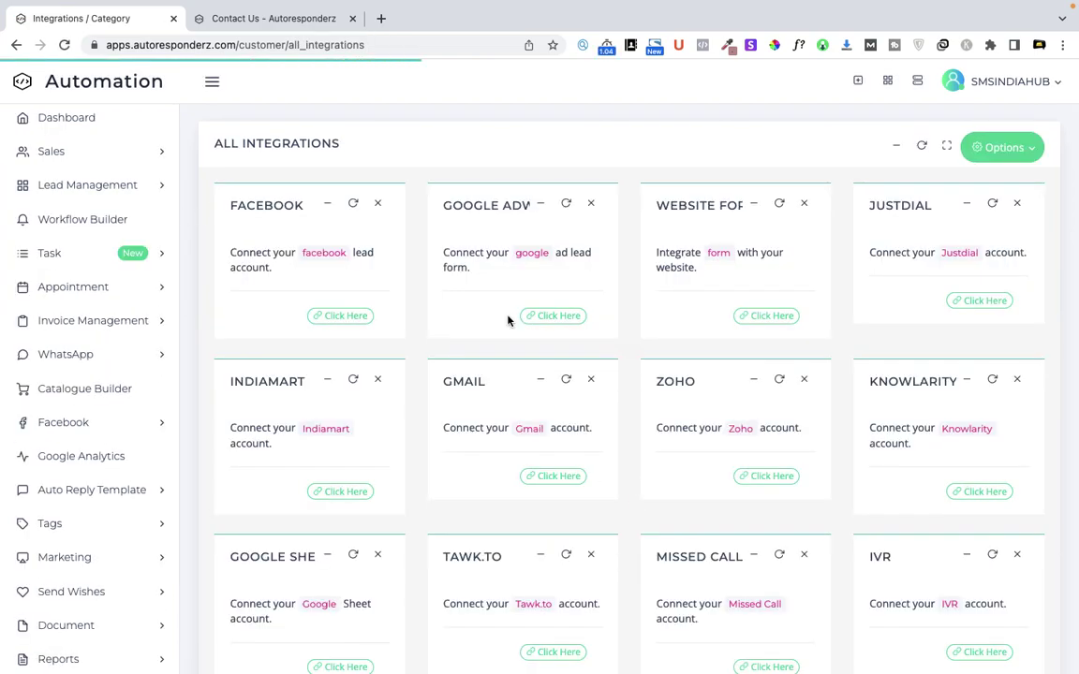
key("super+f")
key("super+v")
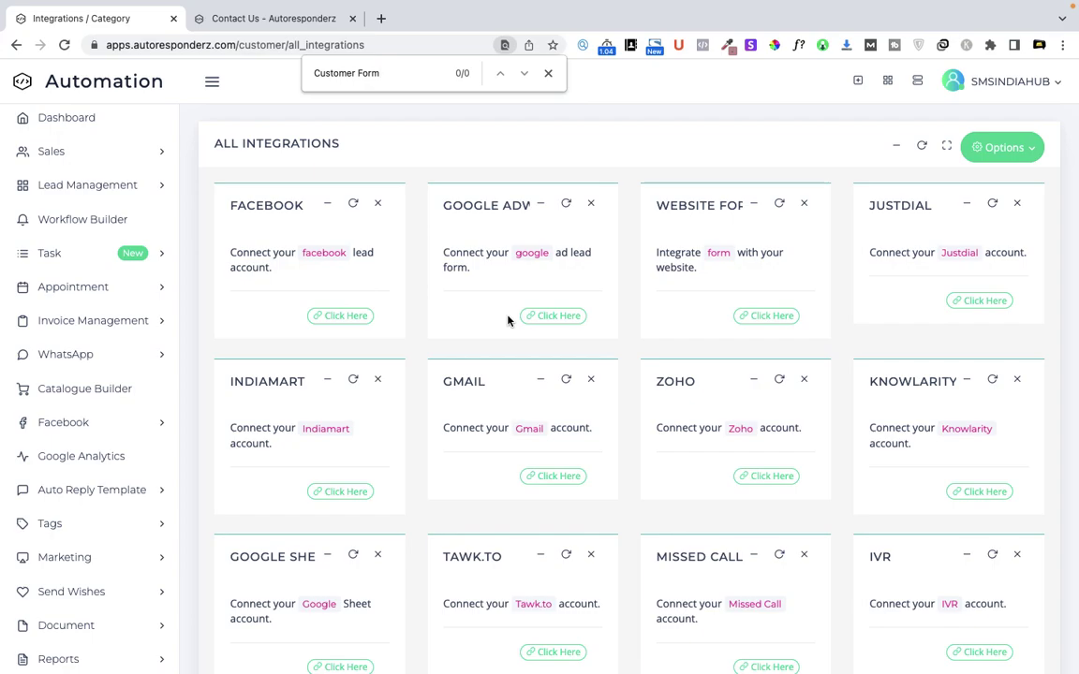
key("BackSpace")
key("BackSpace")
key("BackSpace")
key("BackSpace")
key("BackSpace")
key("BackSpace")
type("custo")
left_click(548, 75)
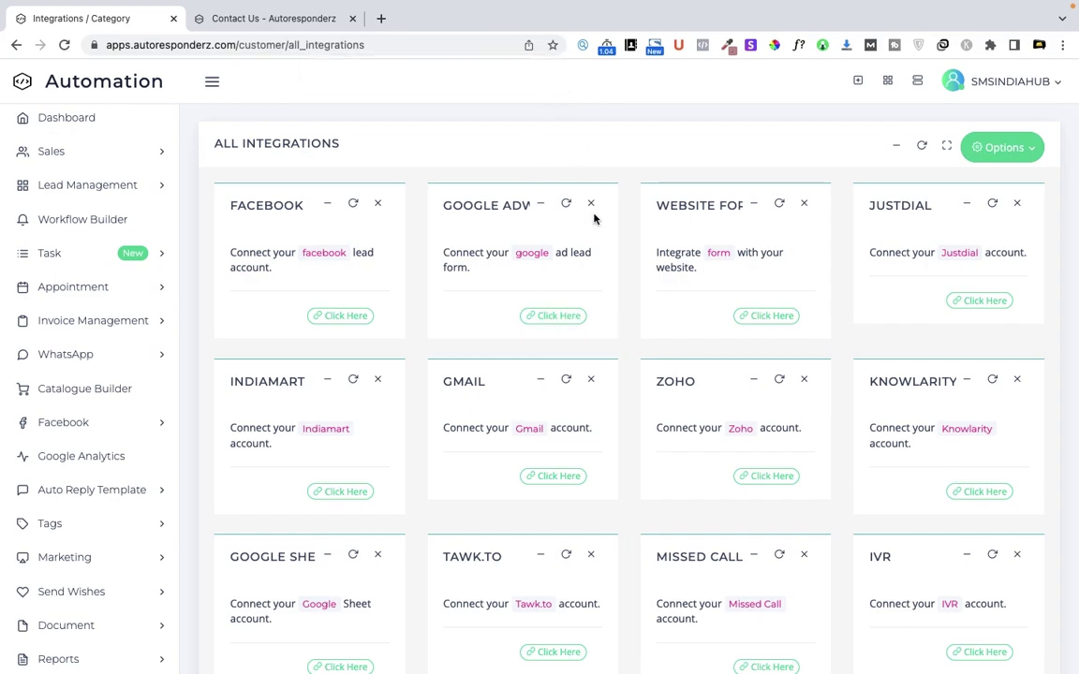
scroll(504, 371, "down", 12)
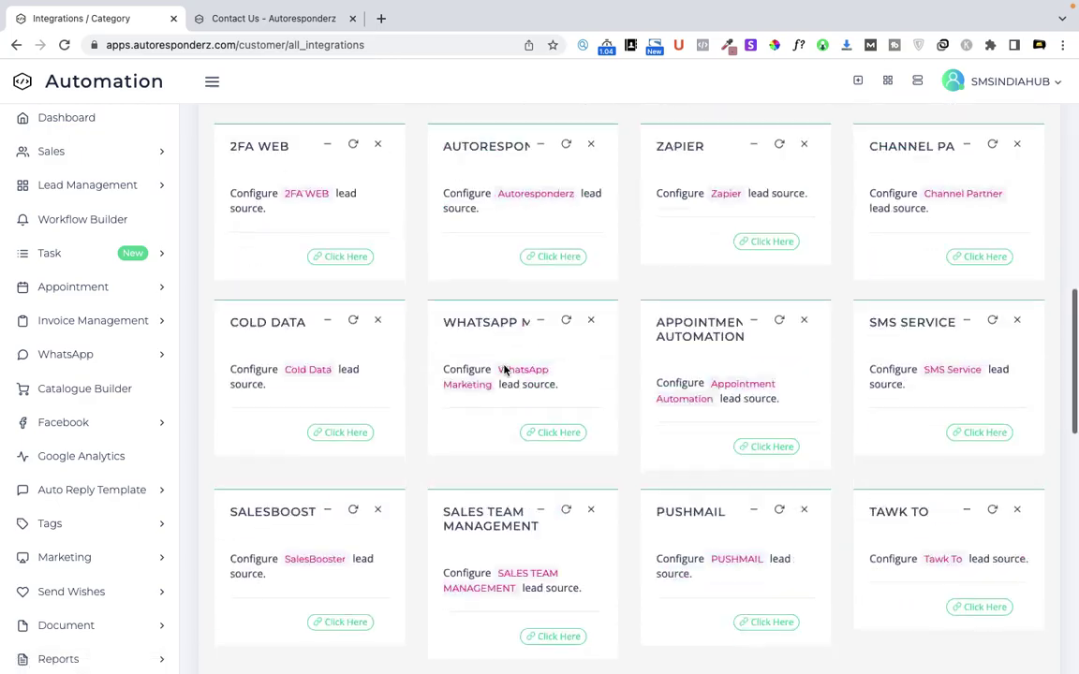
scroll(501, 367, "up", 10)
scroll(1030, 235, "up", 3)
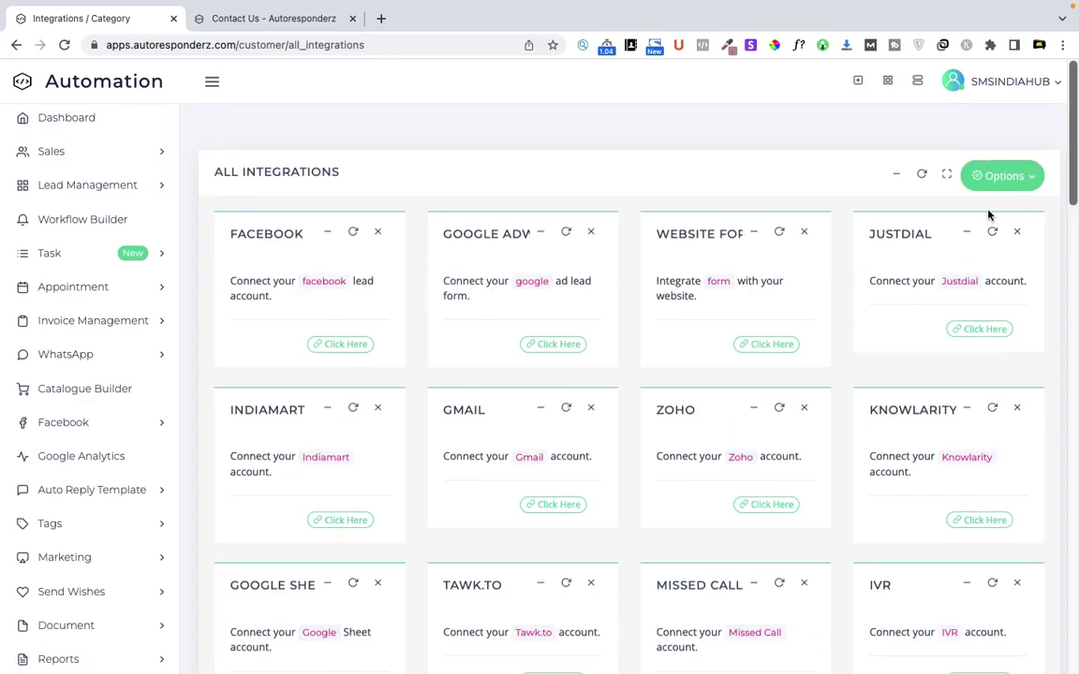
Create a custom lead source named Custom Form and save it
left_click(1003, 183)
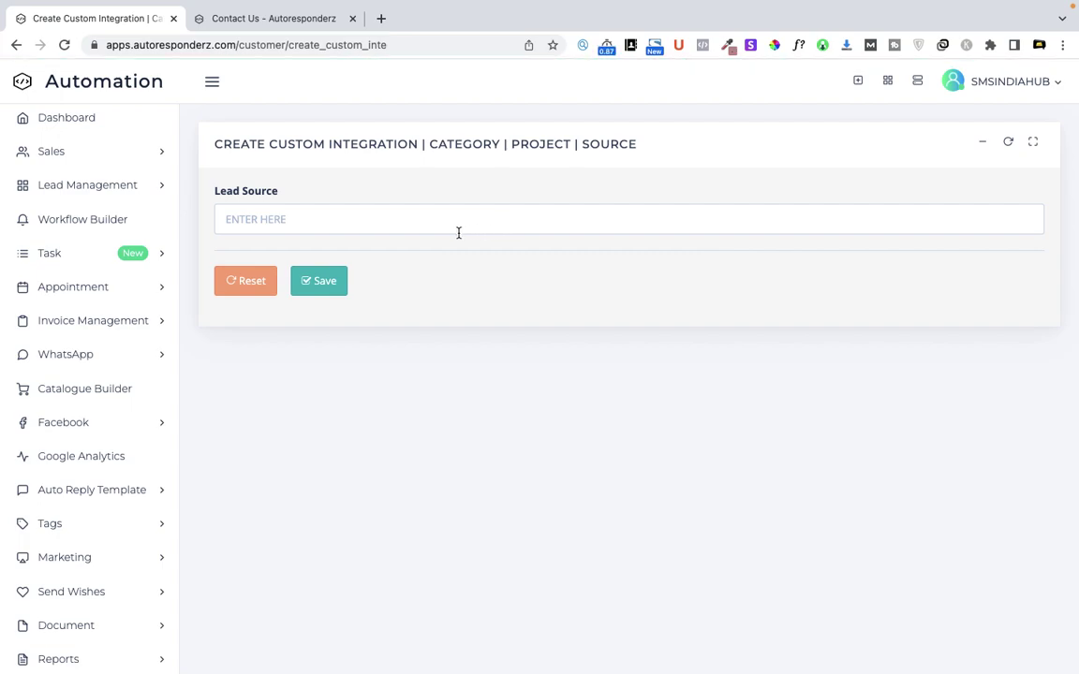
left_click(458, 229)
key("ctrl+v")
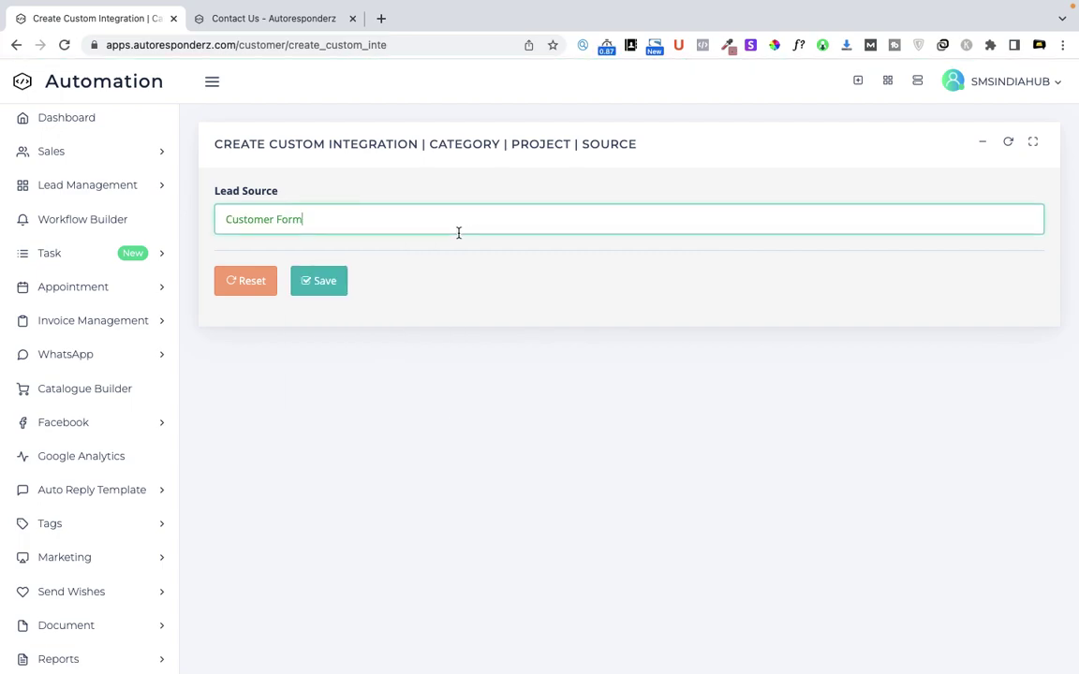
double_click(248, 217)
type("Custom")
left_click(325, 281)
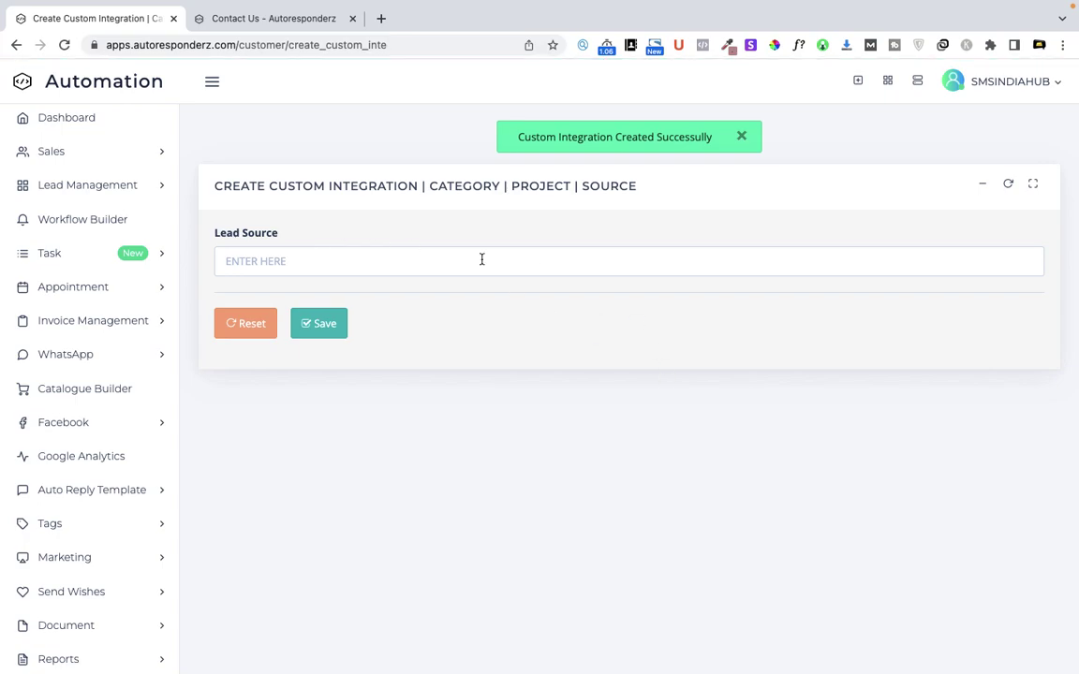
Find the Custom Form lead source among the marketing sources and open its configuration
left_click(106, 185)
left_click(101, 259)
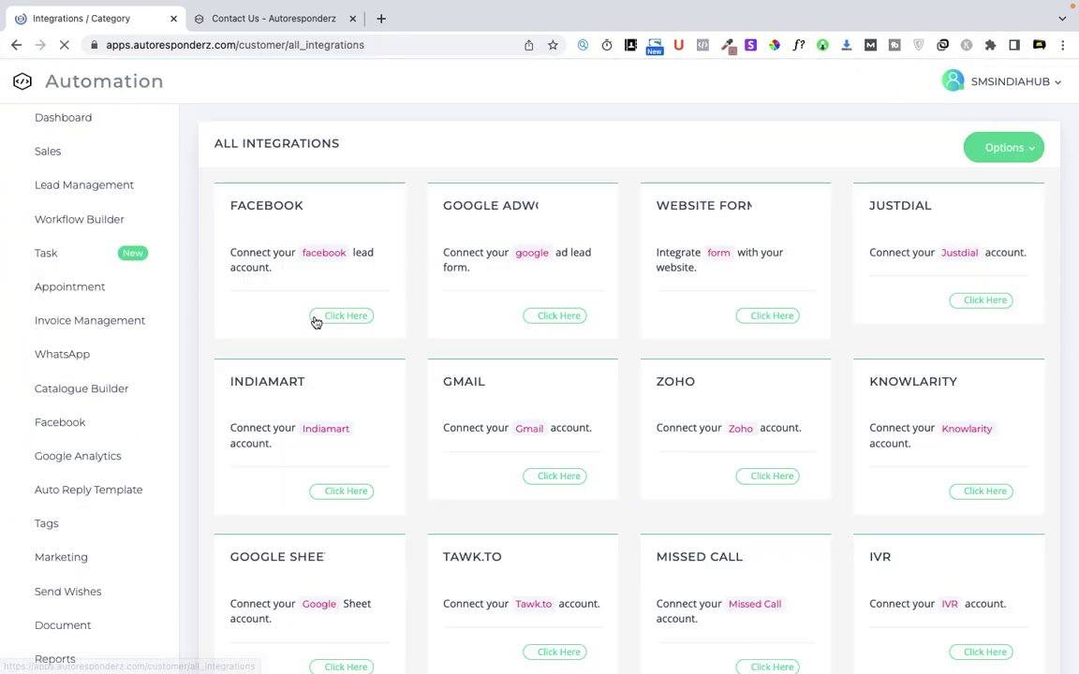
scroll(635, 373, "down", 10)
scroll(636, 374, "down", 5)
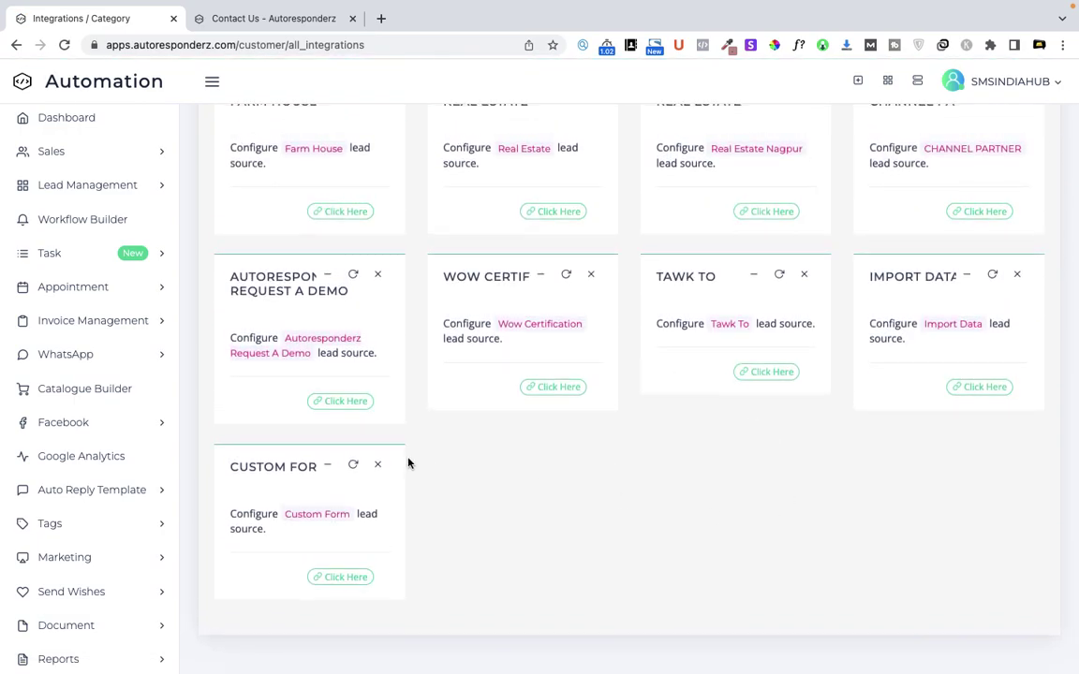
left_click(212, 81)
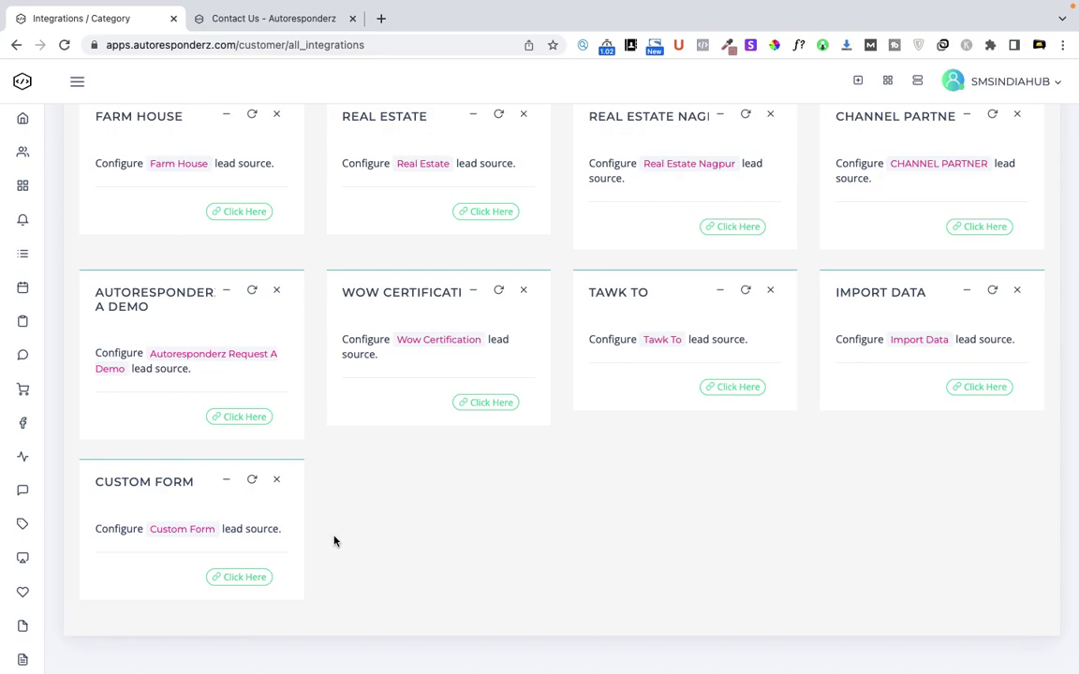
left_click(238, 577)
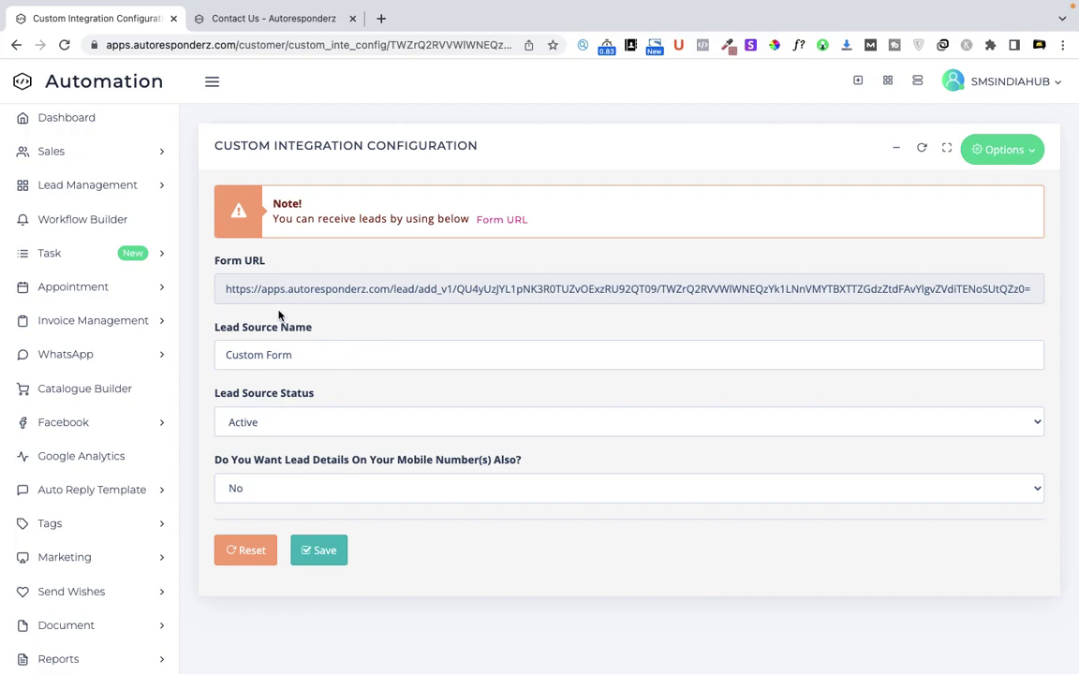
Copy the Form URL of the Custom Form lead source and load it in a new browser tab
left_click(228, 285)
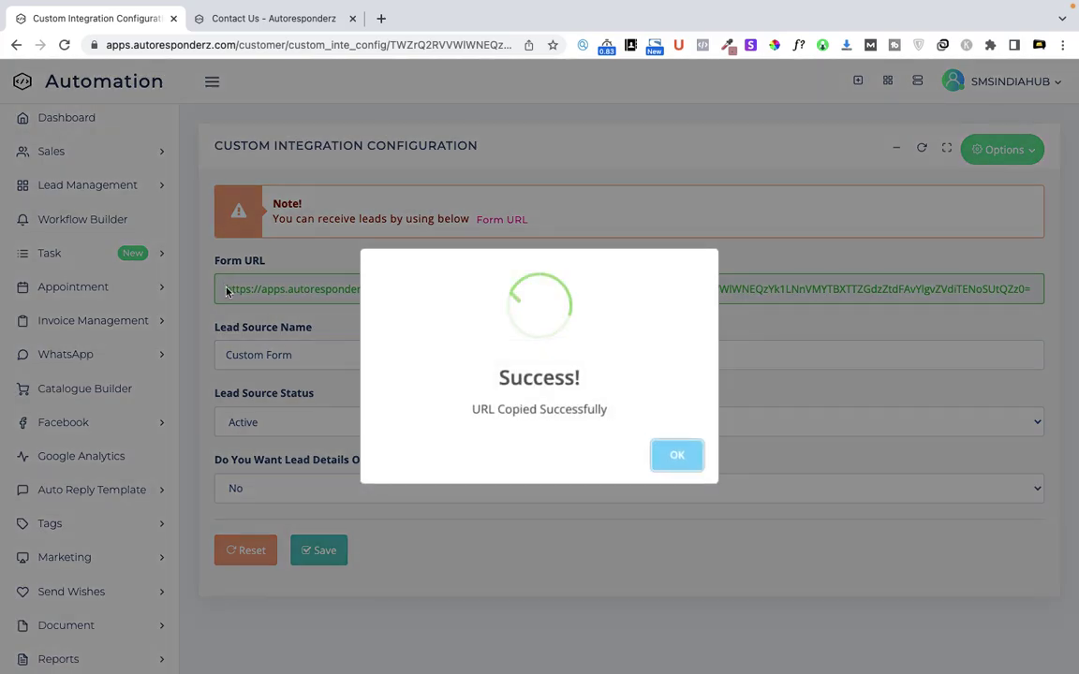
left_click(684, 457)
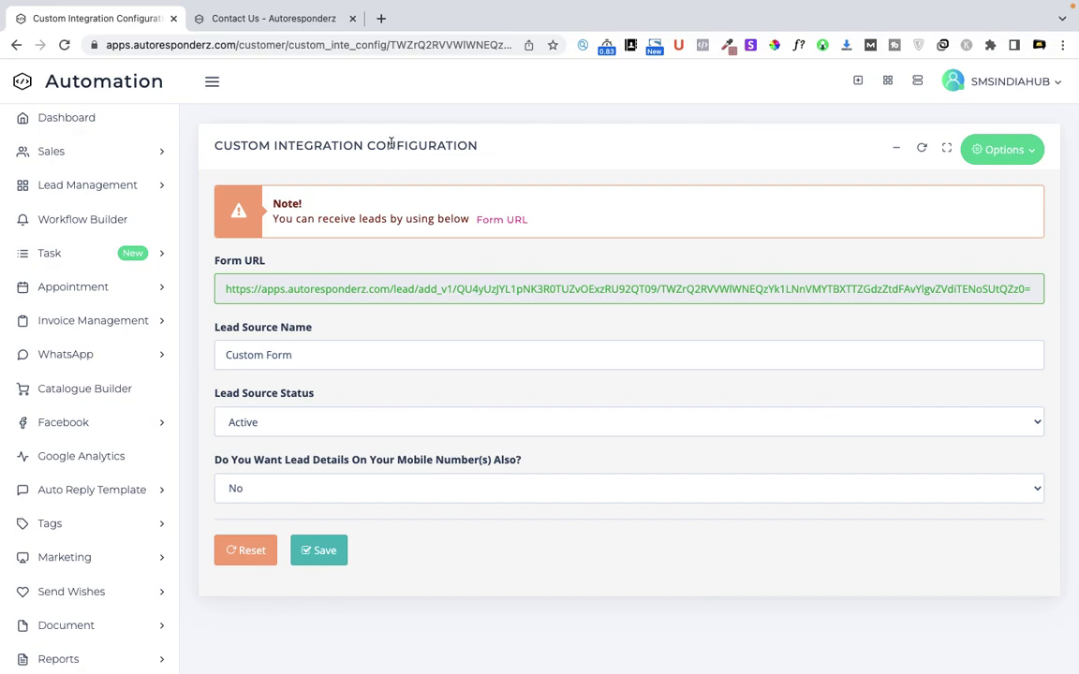
left_click(380, 18)
left_click(374, 43)
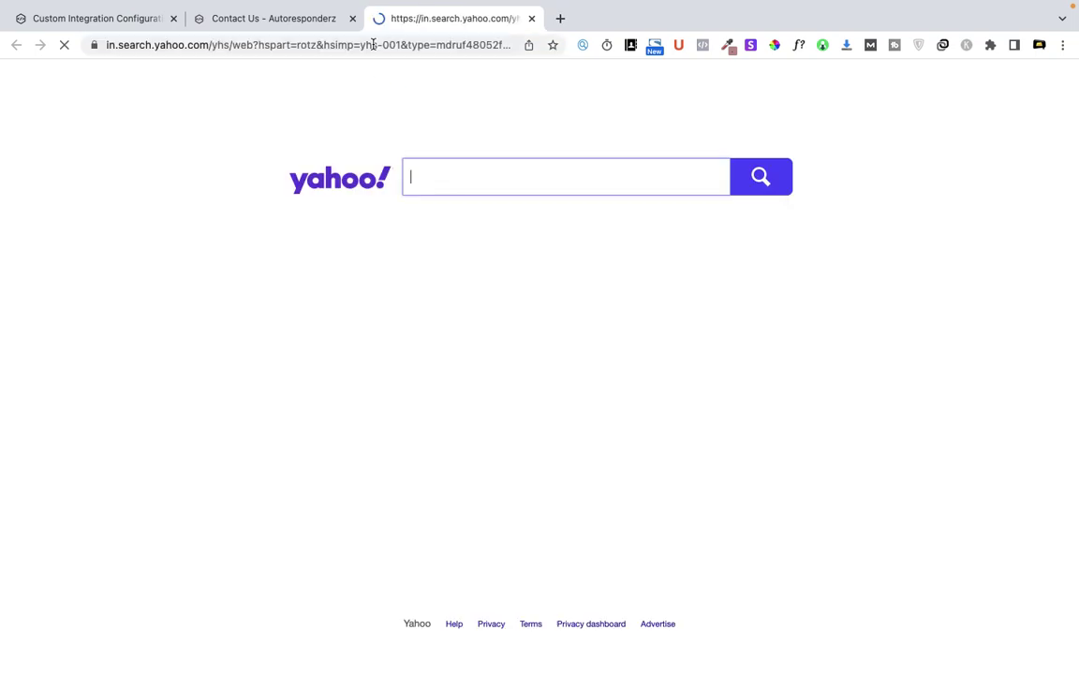
type("https://apps.autoresponderz.com/lead/add_v1/QU4yUzJYL1pNK3R0TUZvOExzRU92QT09/TWZrQ2RVVWlWNEQzYk1LNnVMYTBXTTZGdzZtdFAvYlgvZVdiTENoSUtQZz0=")
key("Return")
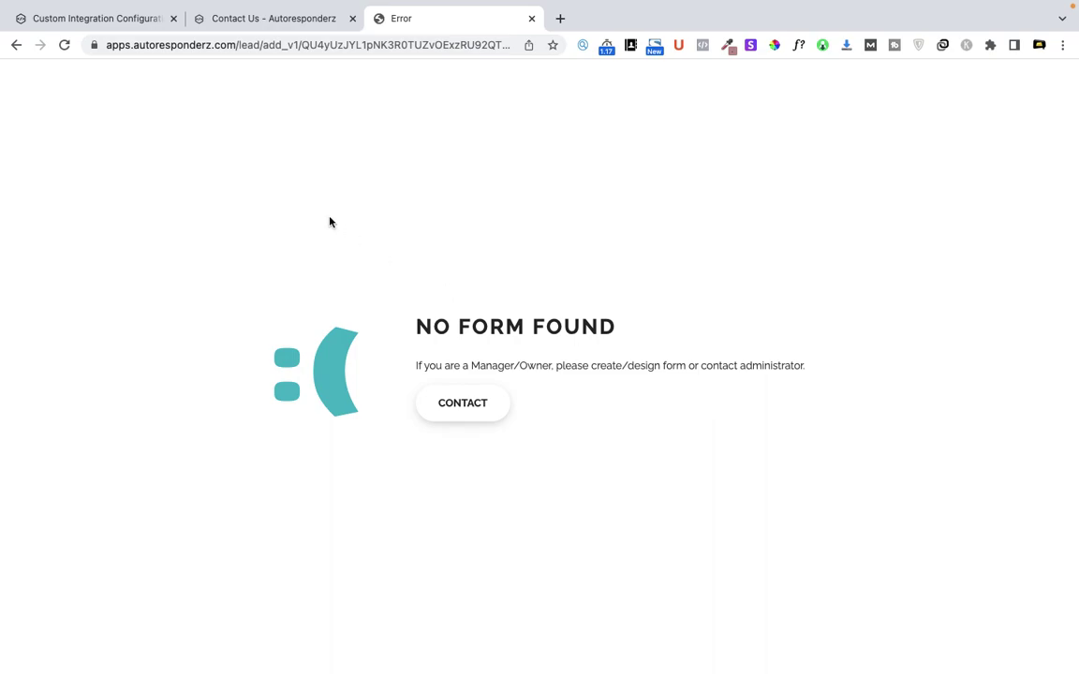
Return to the Custom Form lead source configuration and review its name and the available status choices
left_click(91, 24)
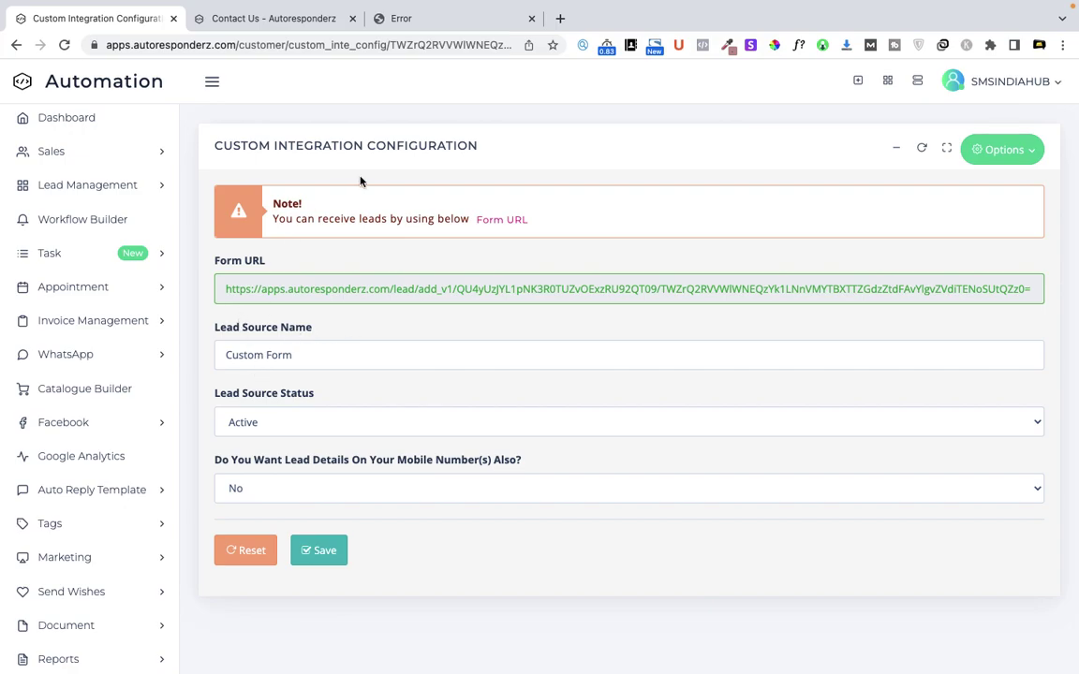
double_click(319, 353)
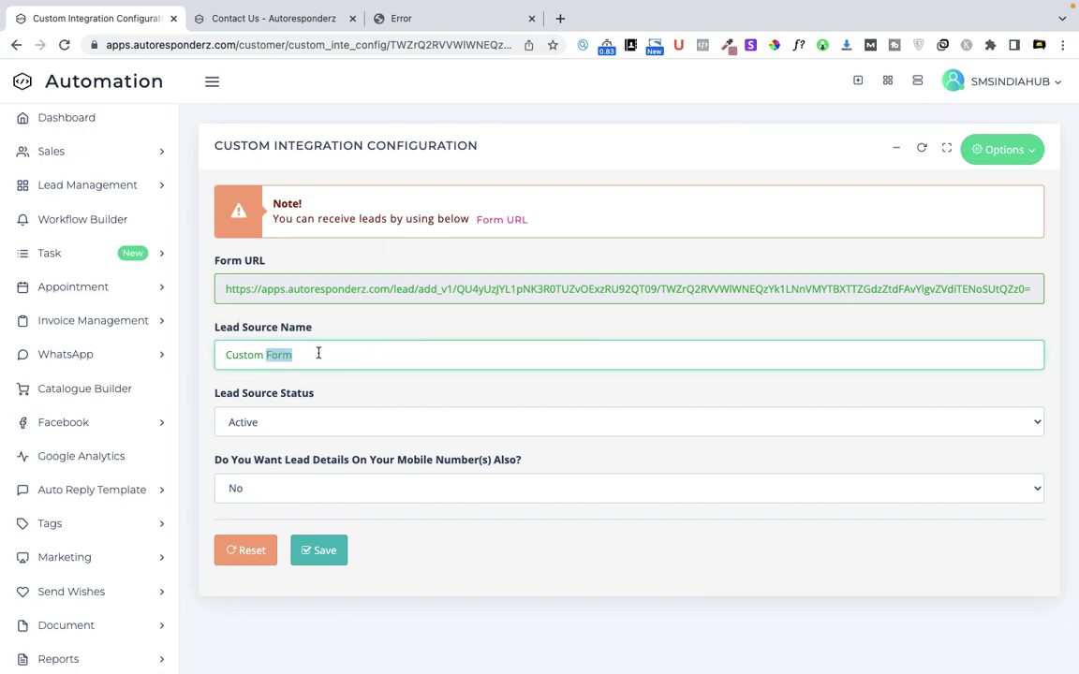
left_click(319, 353)
left_click(278, 414)
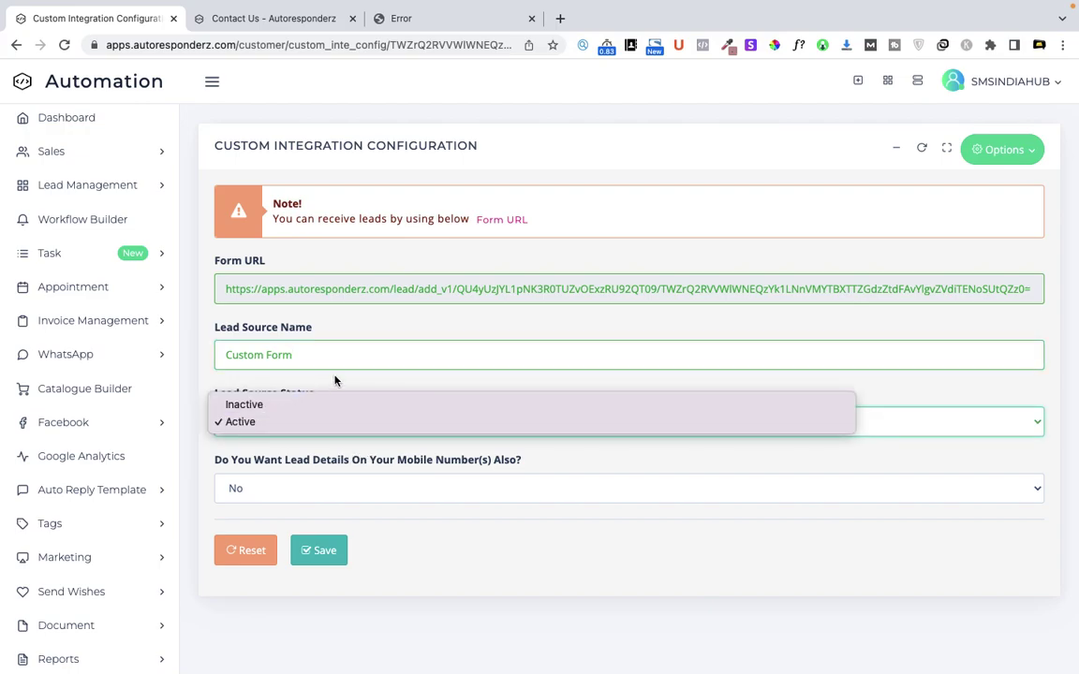
left_click(344, 421)
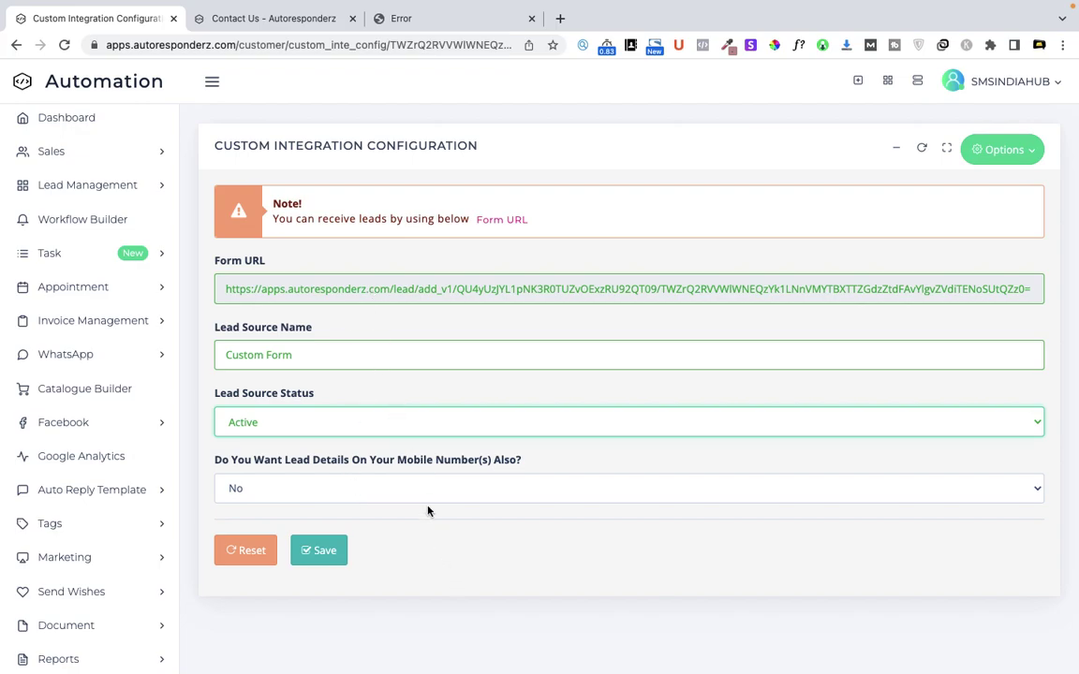
Try enabling lead details on mobile numbers to view the number field, and set the option back to No
left_click(414, 489)
left_click(313, 494)
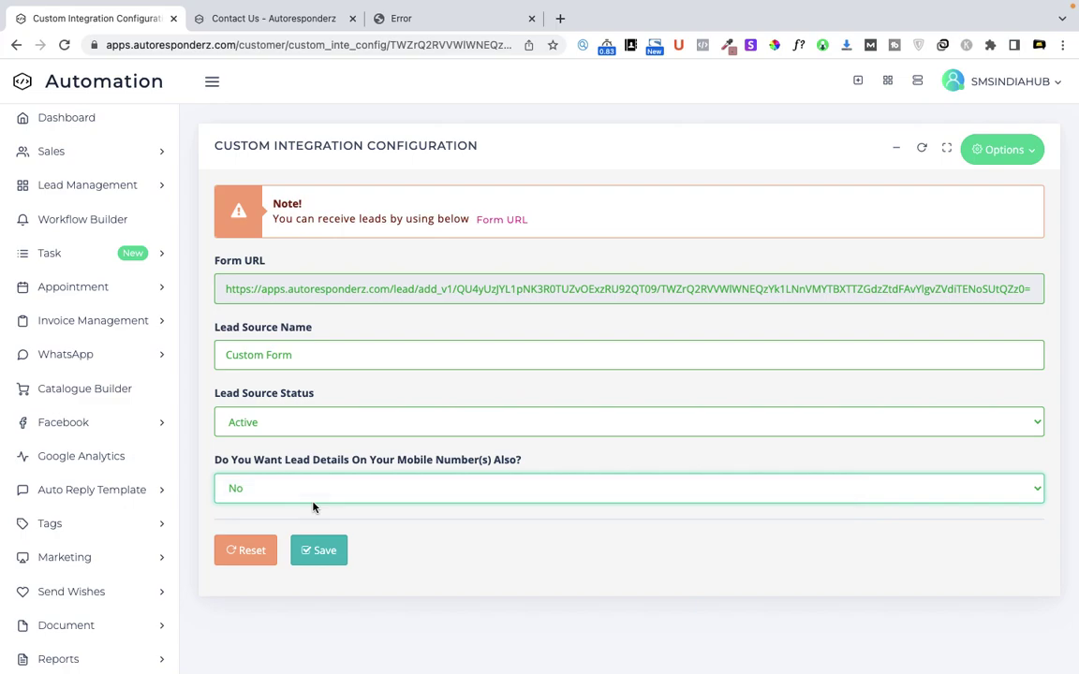
left_click(309, 494)
left_click(300, 506)
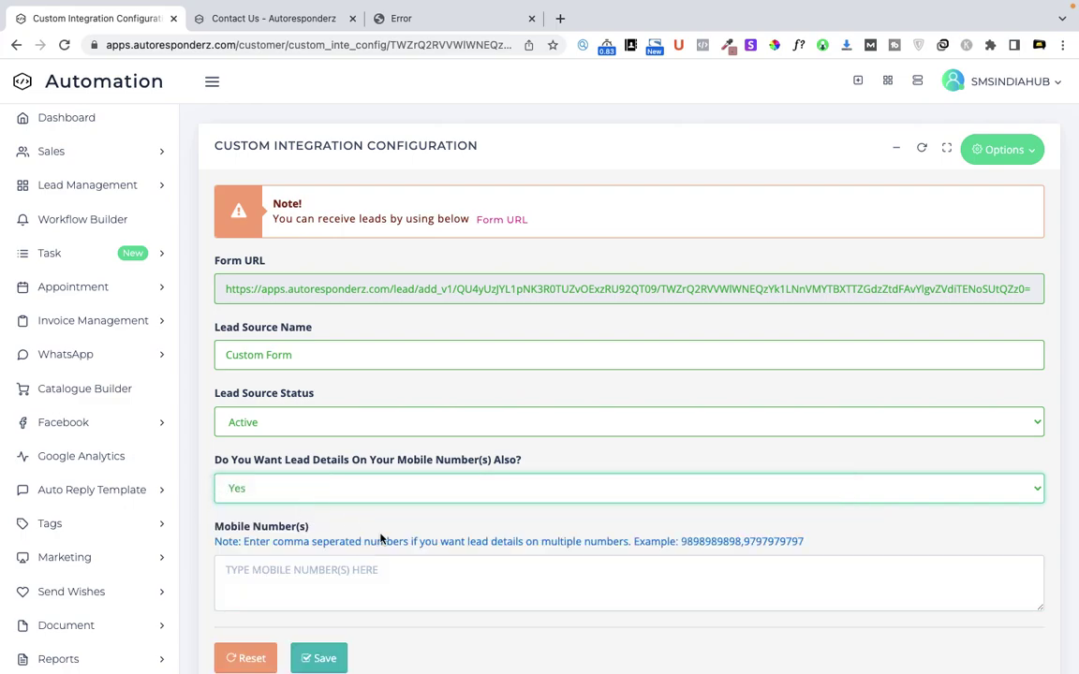
left_click(383, 583)
left_click(361, 499)
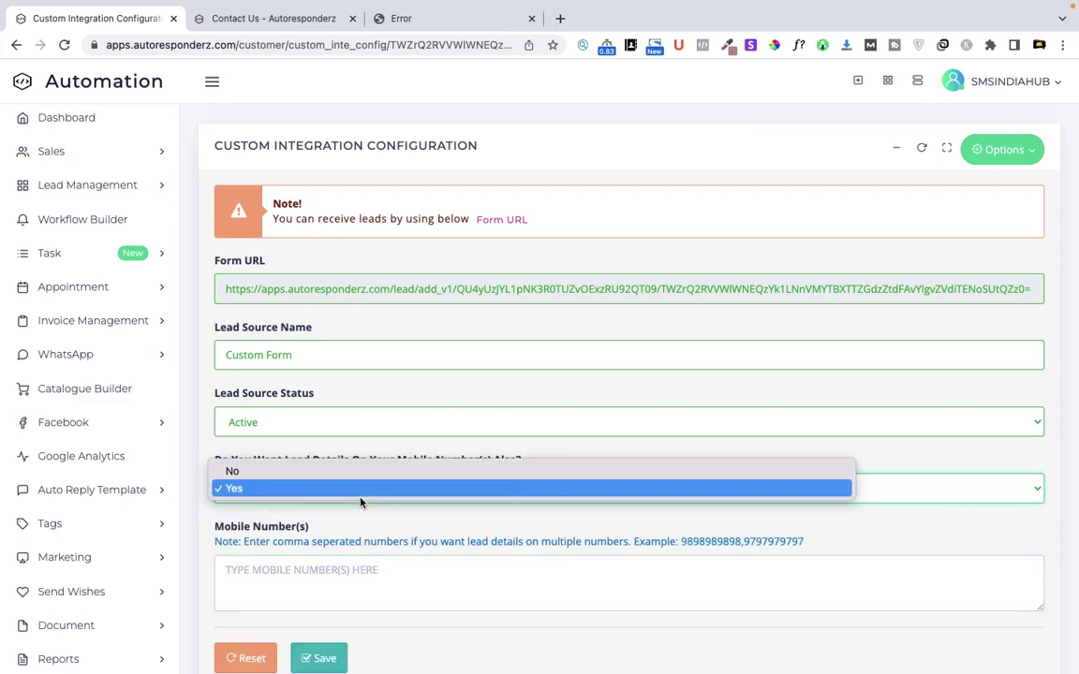
left_click(281, 471)
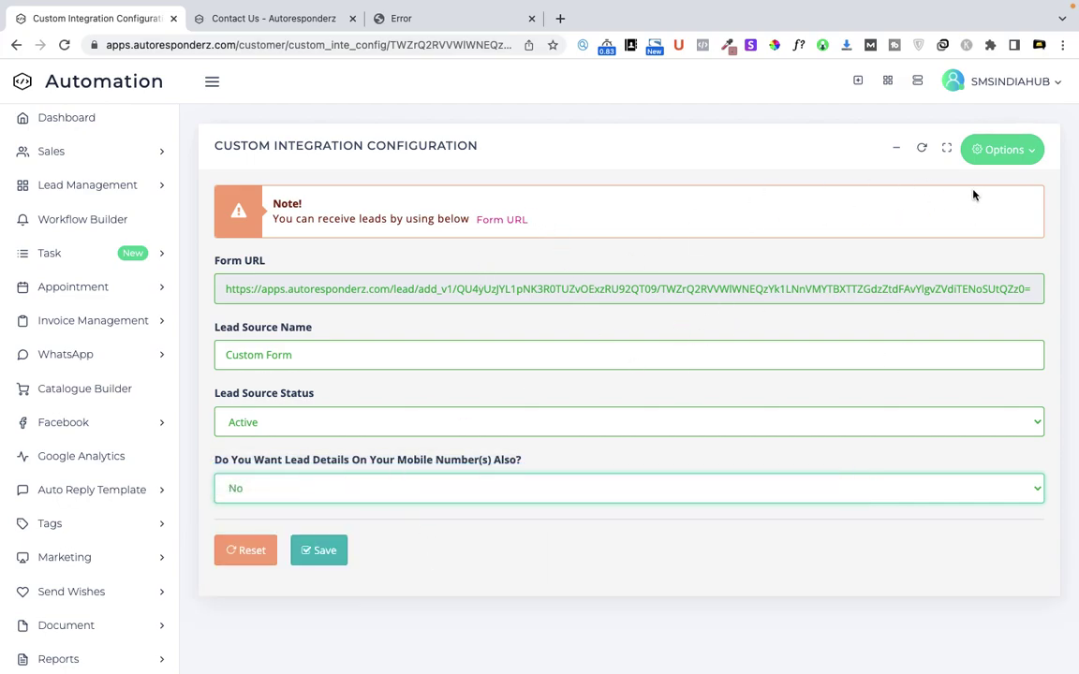
Open the form designer for the Custom Form lead source and look over the default Fullname and Contact fields
left_click(1036, 153)
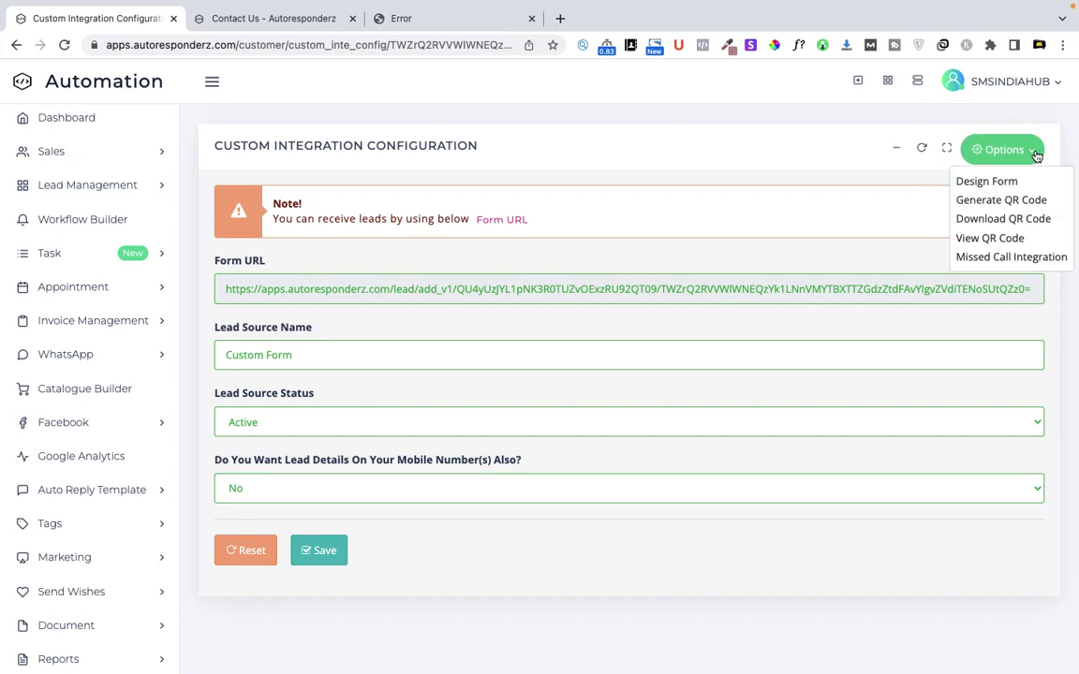
left_click(996, 187)
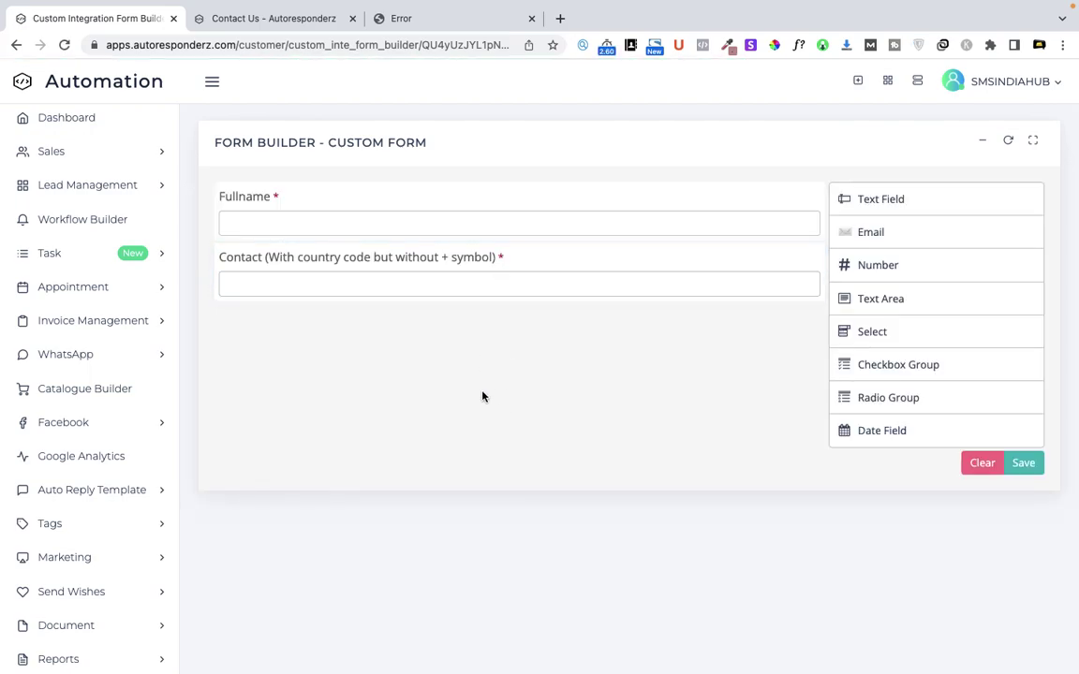
left_click(247, 228)
left_click(267, 277)
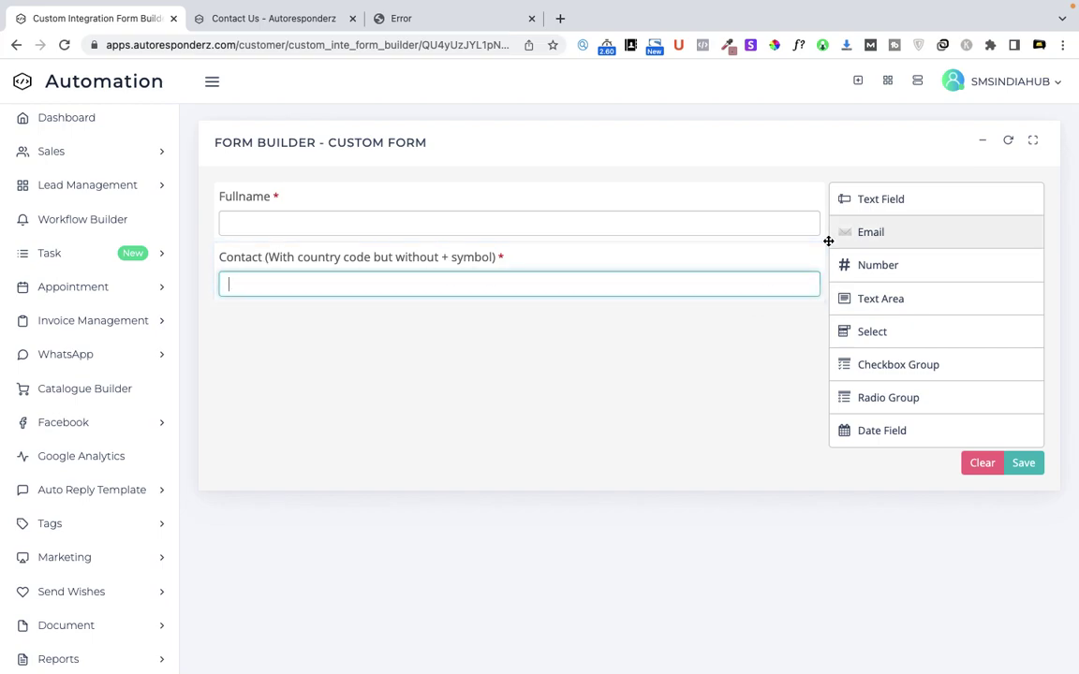
Add an Email field below the Contact field and make it required
left_click_drag(884, 231, 442, 328)
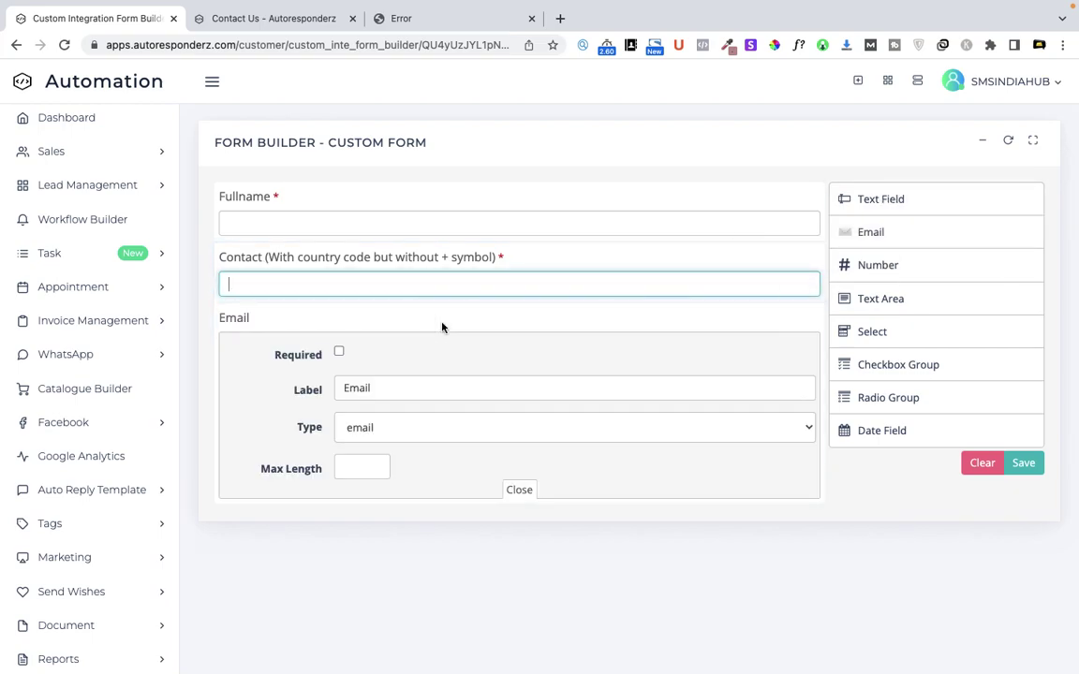
left_click(339, 351)
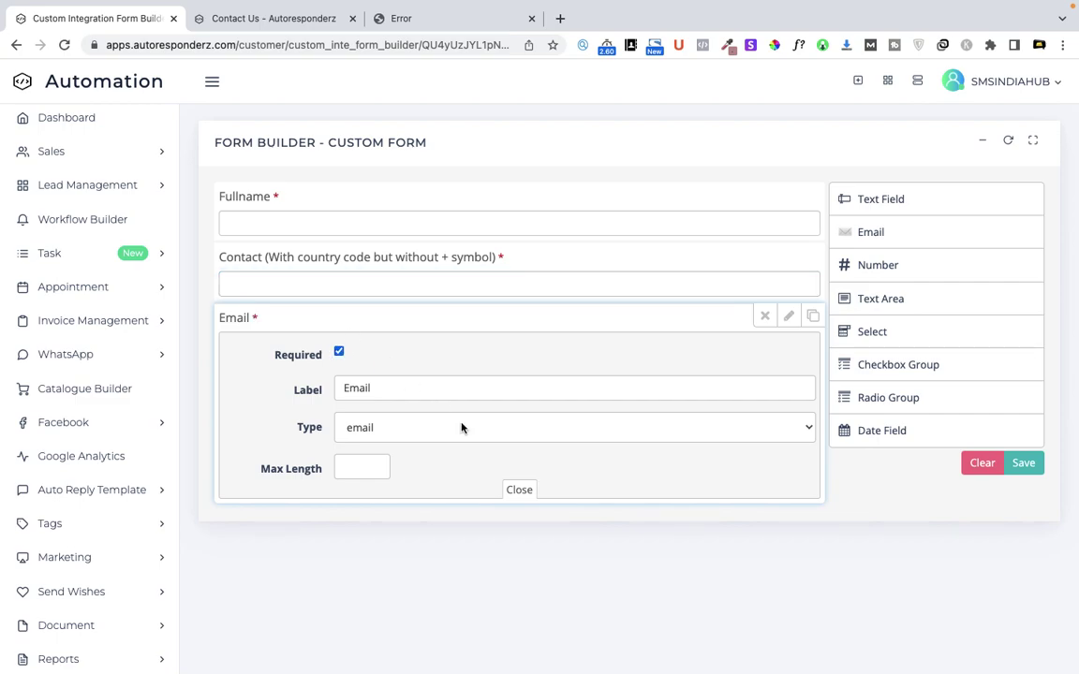
left_click(521, 492)
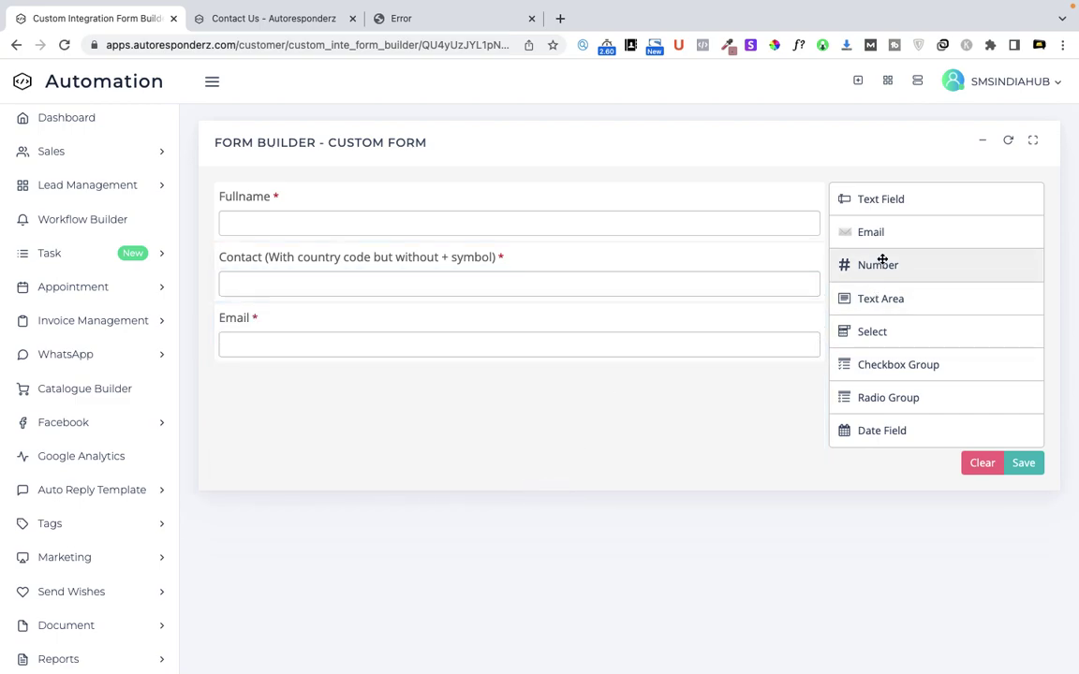
Add a required date field labelled DOB below the Email field
left_click_drag(871, 429, 298, 388)
left_click(339, 412)
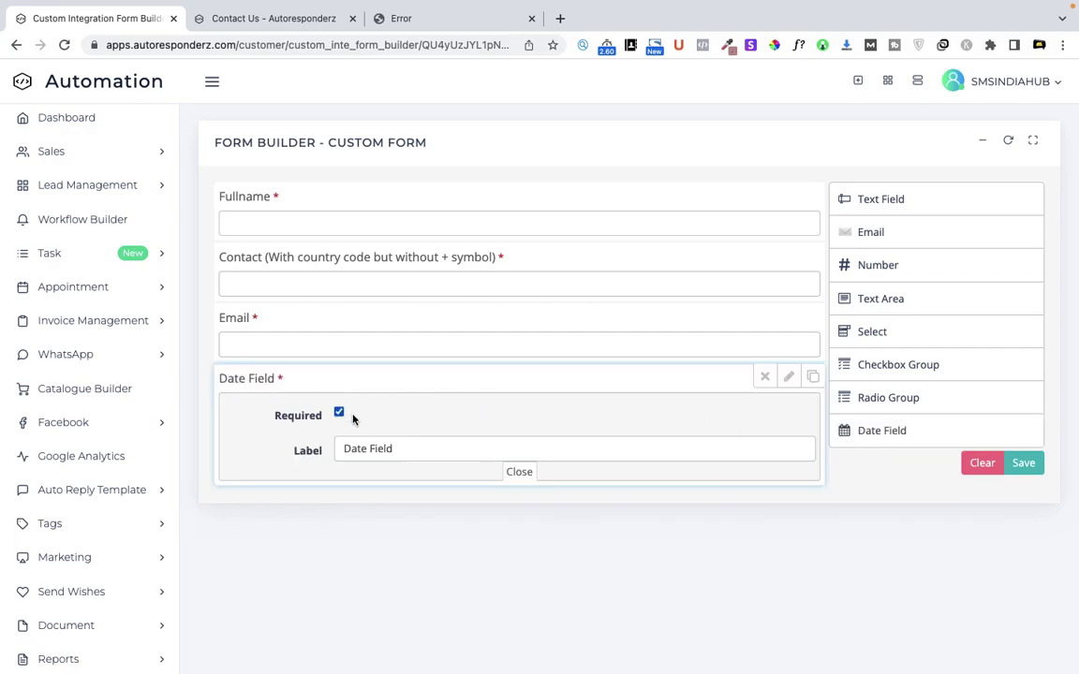
left_click_drag(400, 449, 178, 392)
type("B")
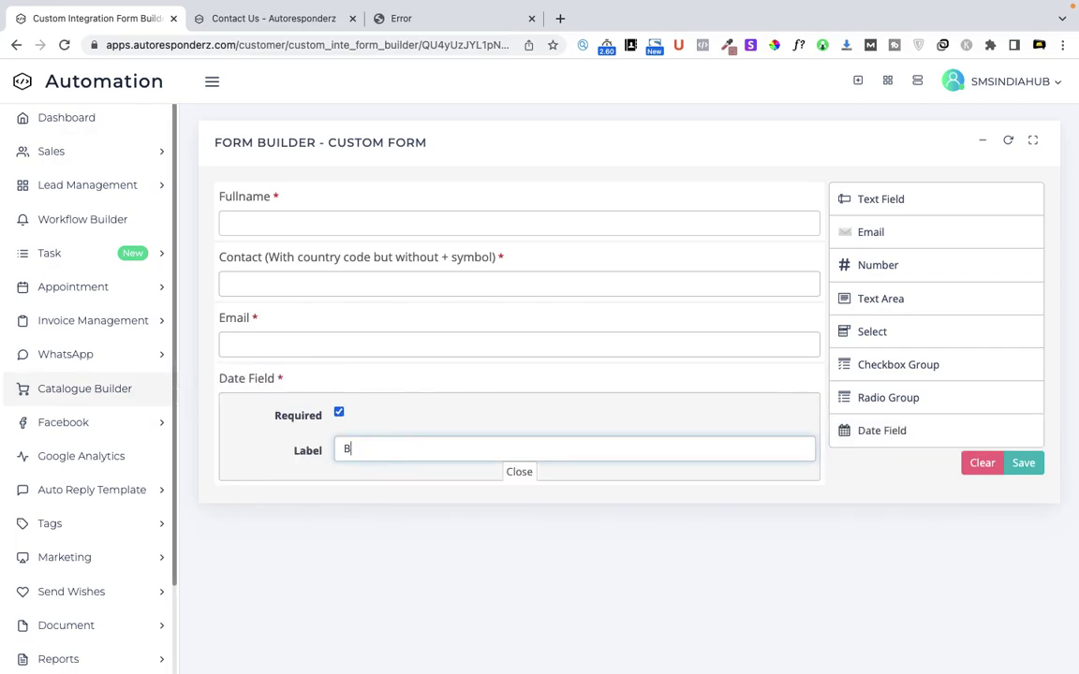
type("OB")
left_click(523, 474)
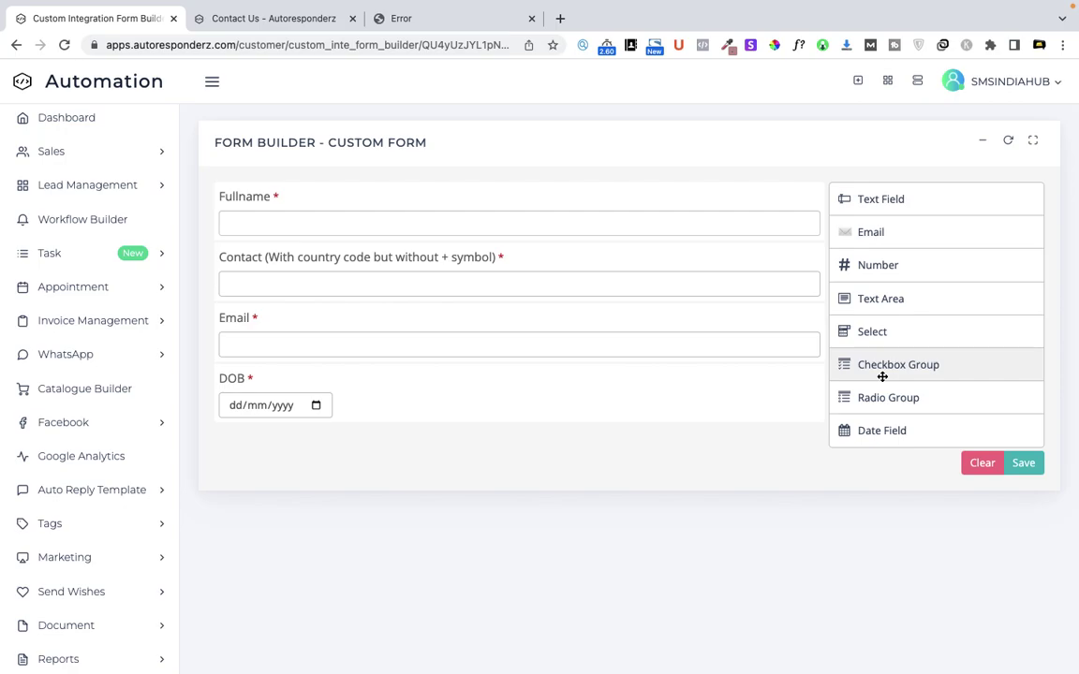
Add a required Select field labelled "Choose from the list" below the DOB field
left_click_drag(758, 356, 417, 443)
scroll(374, 422, "down", 2)
left_click(339, 389)
double_click(390, 424)
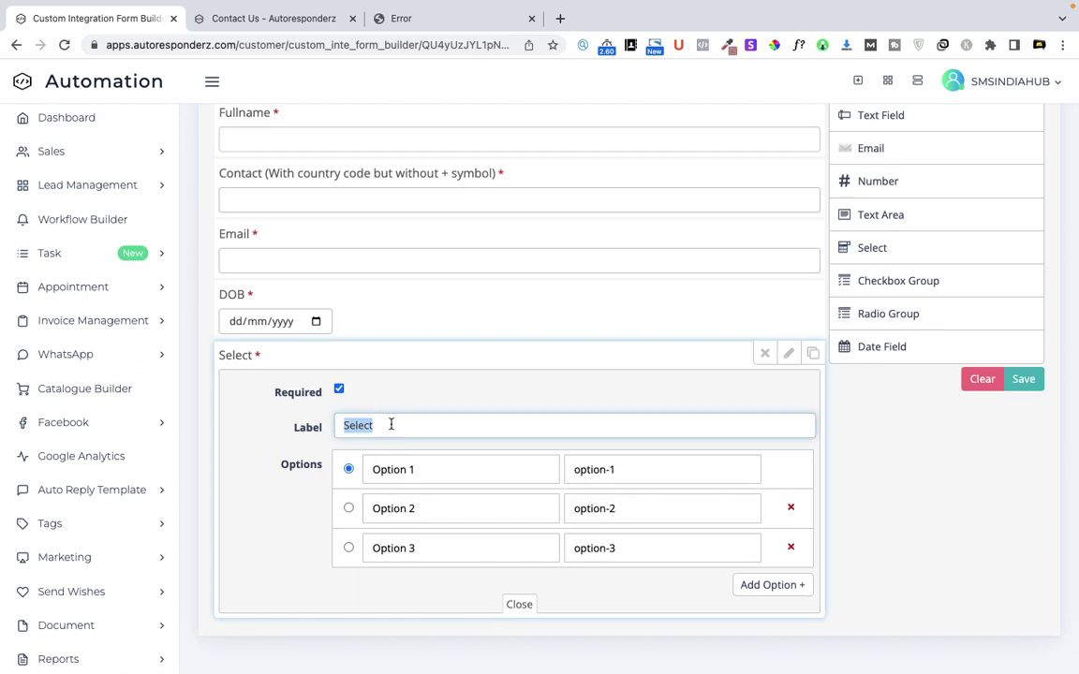
type("V")
key("BackSpace")
type("Ch")
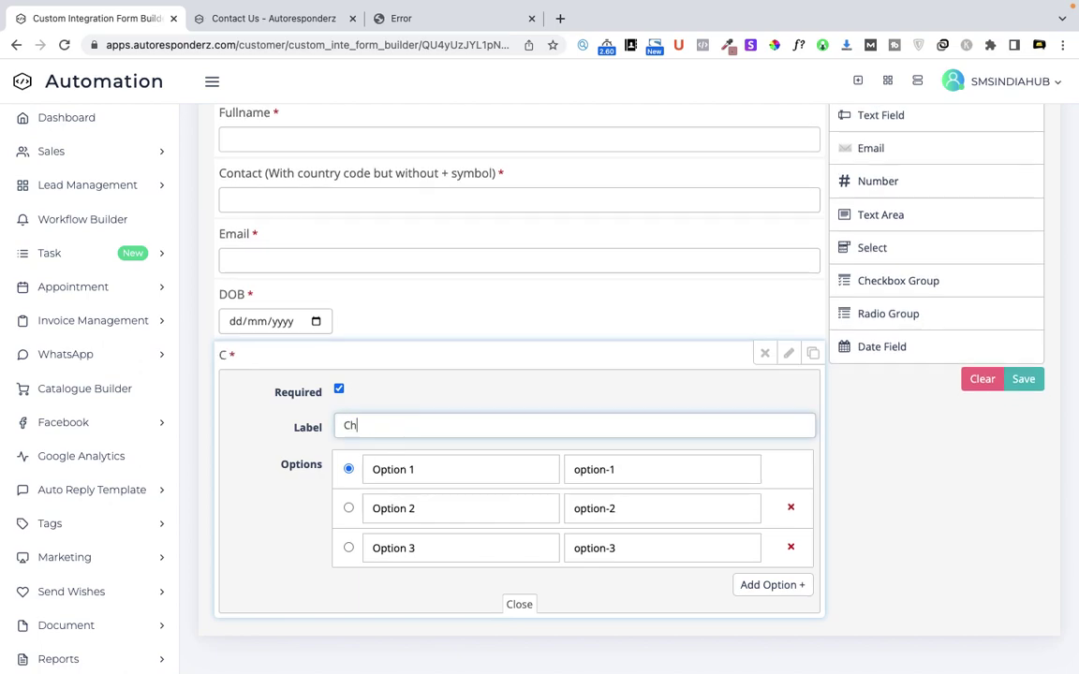
type("oose from ")
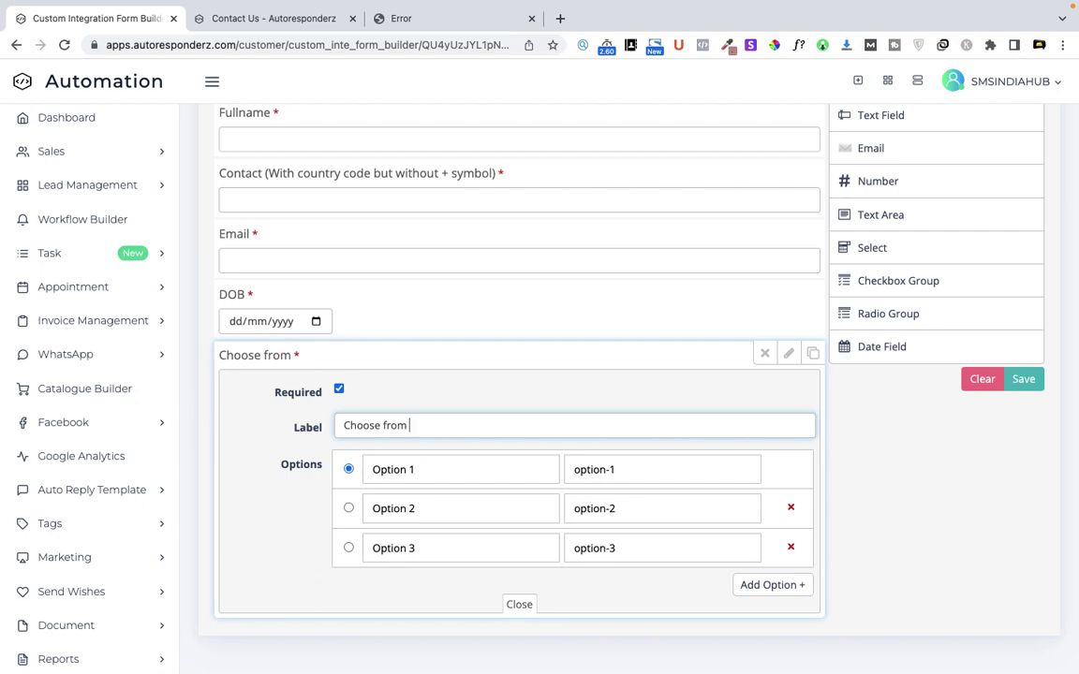
type("the list")
Set the label and value of the Select field's first option to iPhone
triple_click(437, 469)
type("ip")
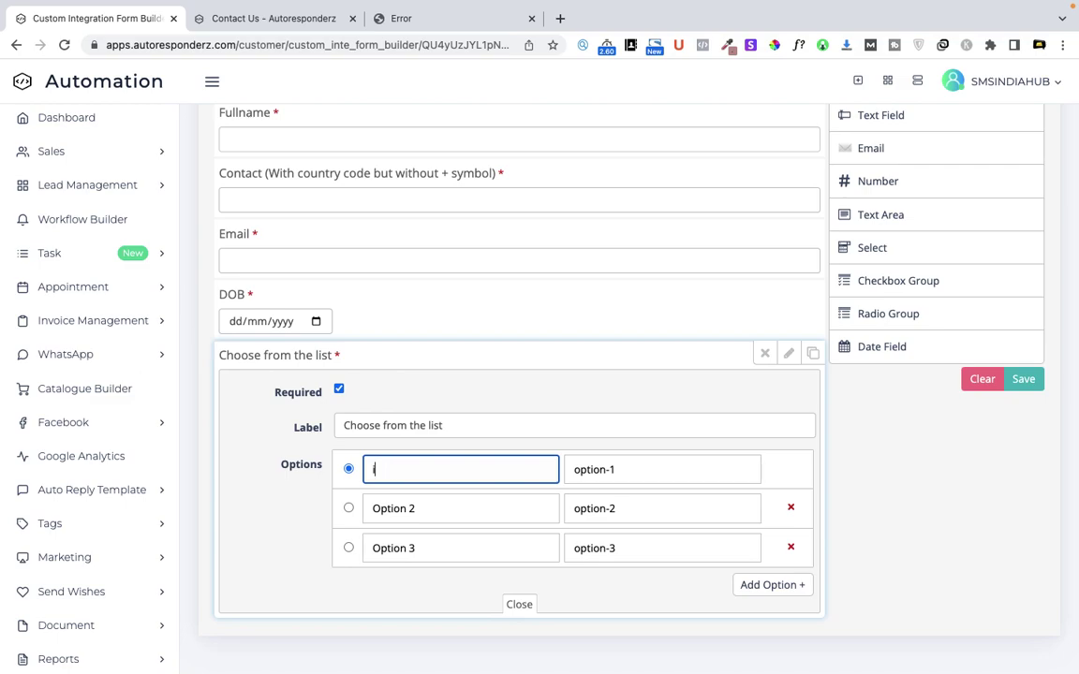
key("super+a")
key("super+c")
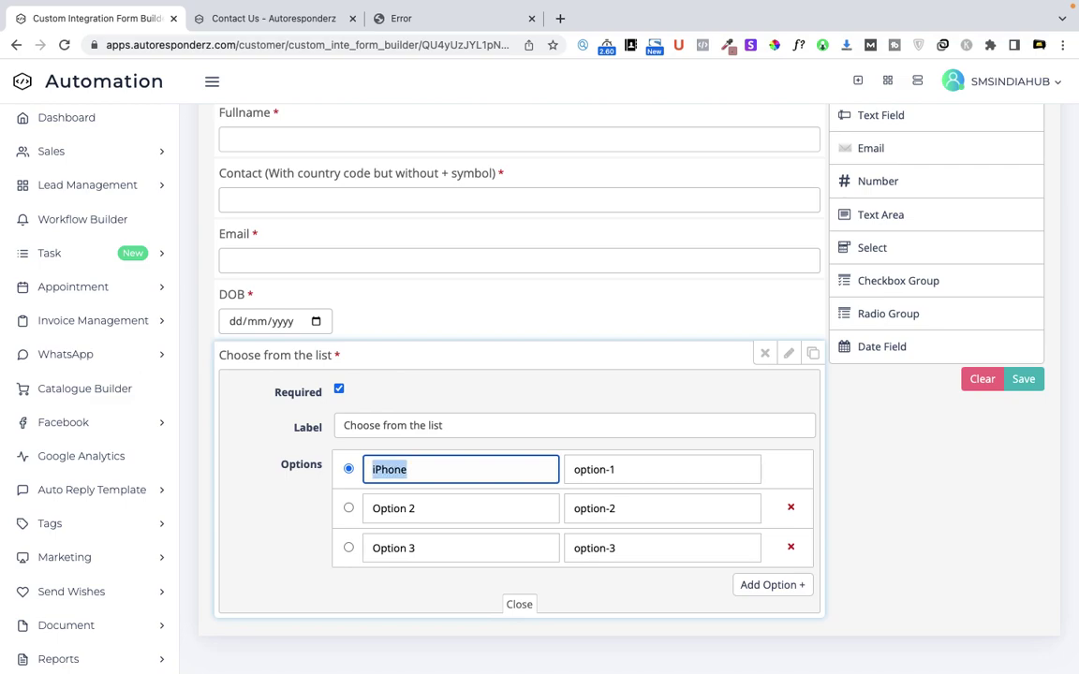
triple_click(630, 469)
key("super+v")
Set the label and value of the Select field's second option to Samsung
left_click(412, 510)
key("super+a")
type("S")
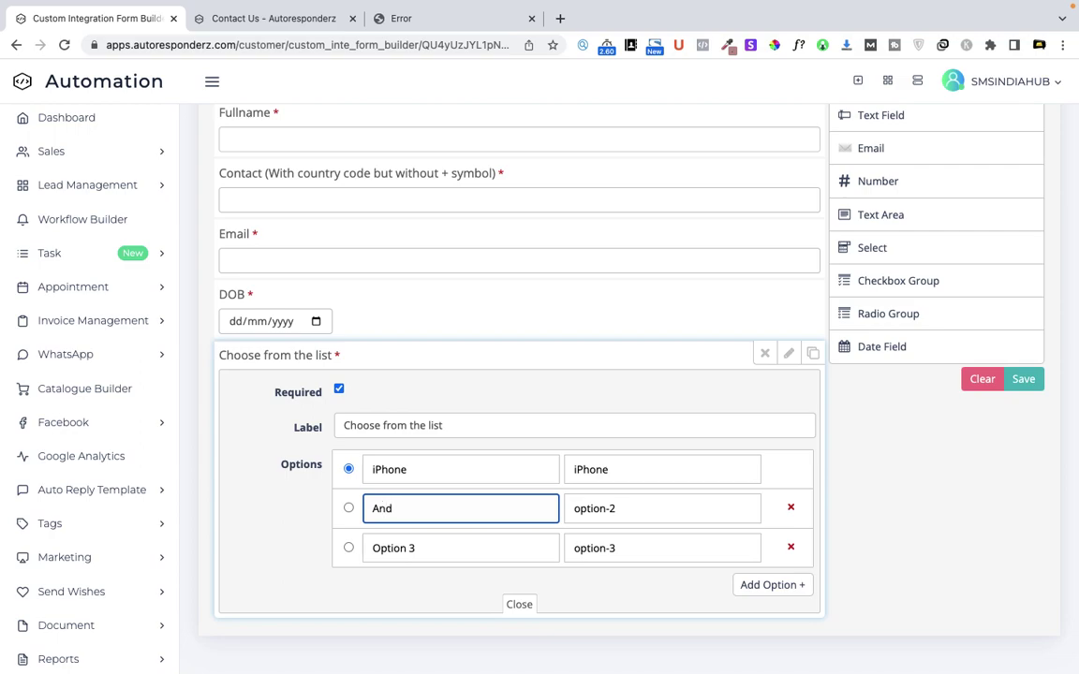
type("amsung")
key("super+a")
key("super+c")
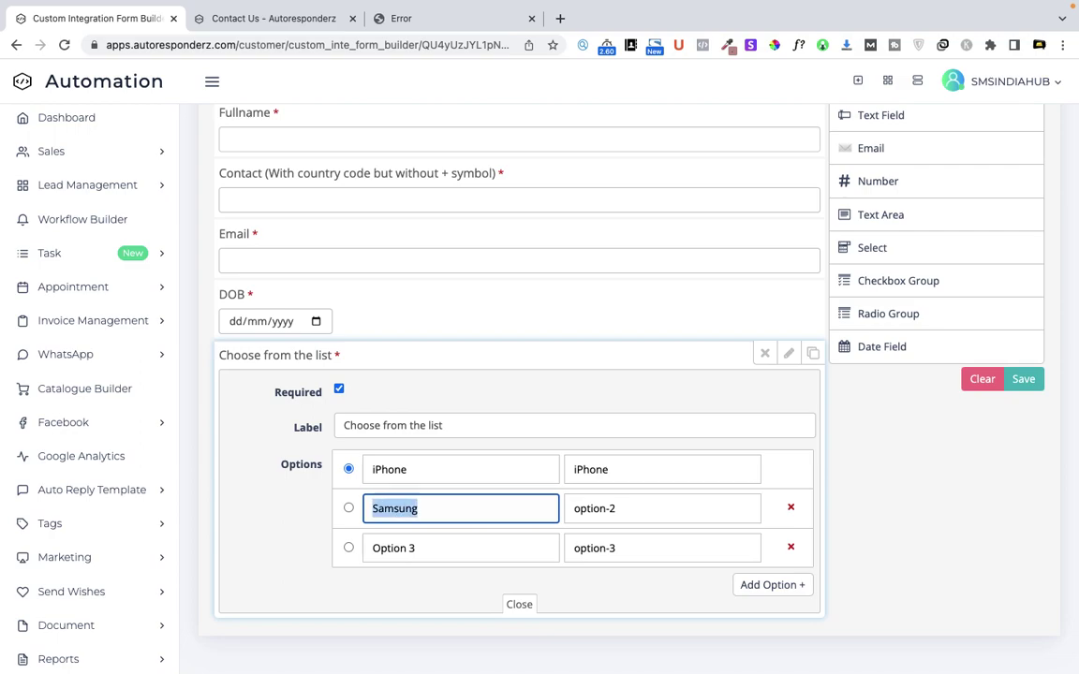
left_click(648, 509)
key("super+a")
key("super+v")
Set the label and value of the Select field's third option to Nokia and close the field's settings
left_click(440, 552)
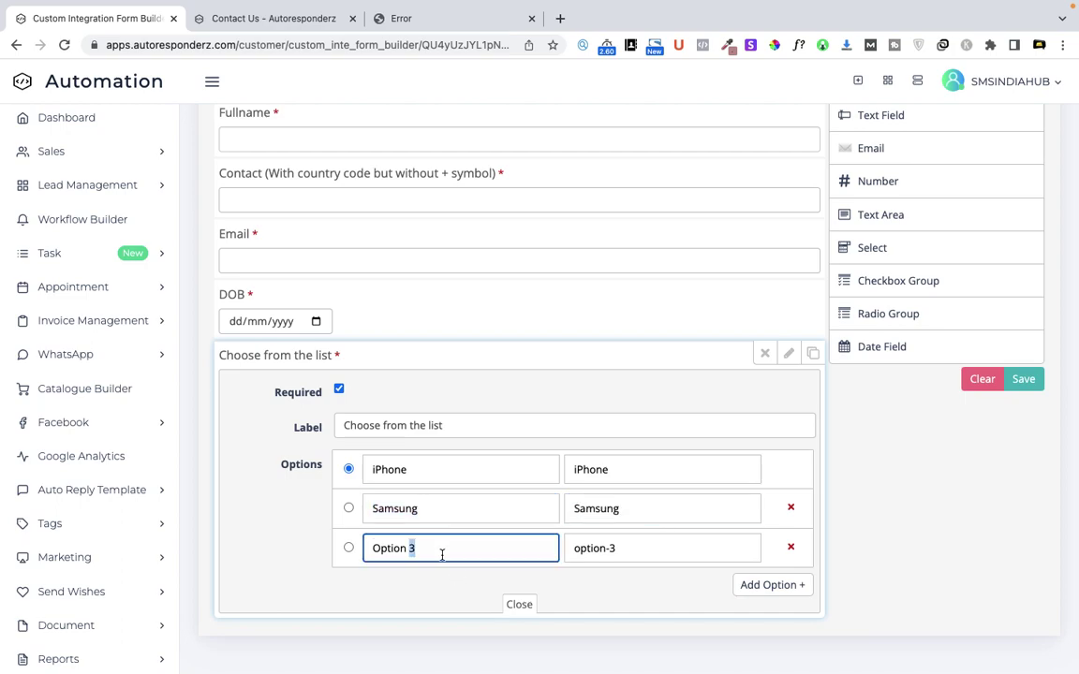
key("super+a")
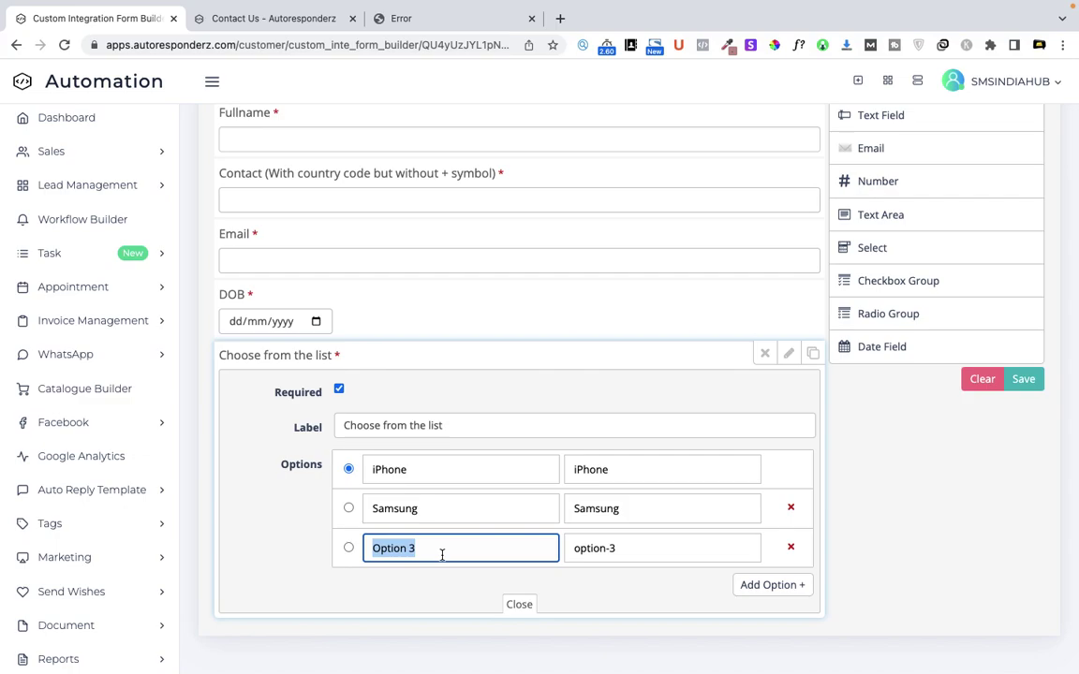
type("Real")
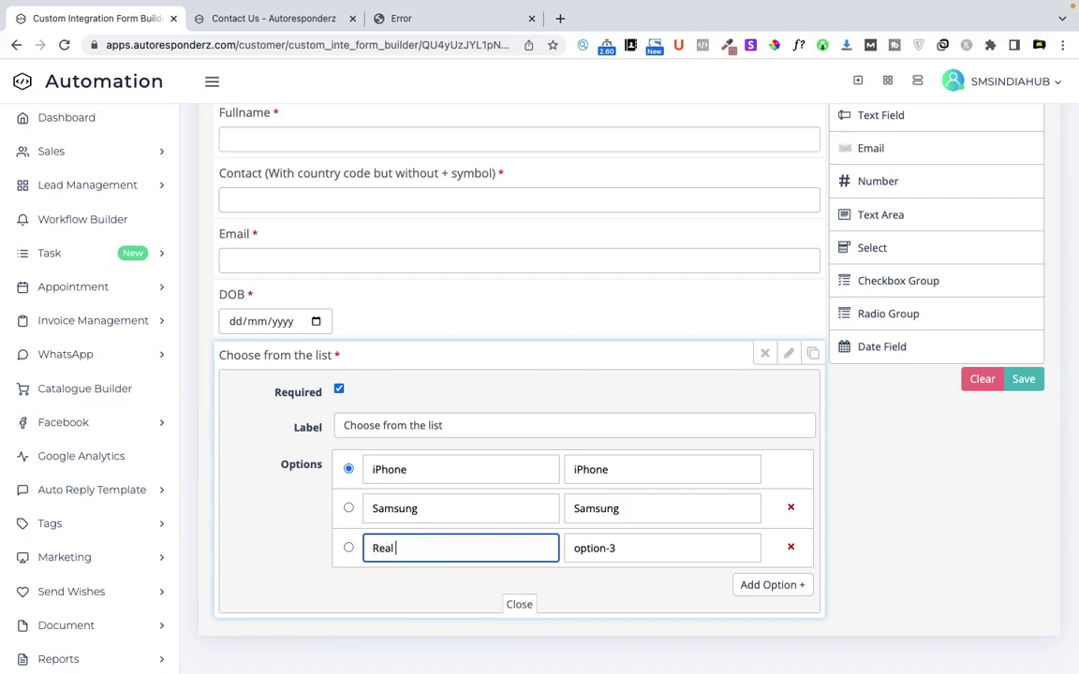
key("BackSpace")
key("BackSpace")
key("BackSpace")
type("Noki")
key("super+a")
key("super+c")
left_click(616, 551)
key("super+a")
key("super+v")
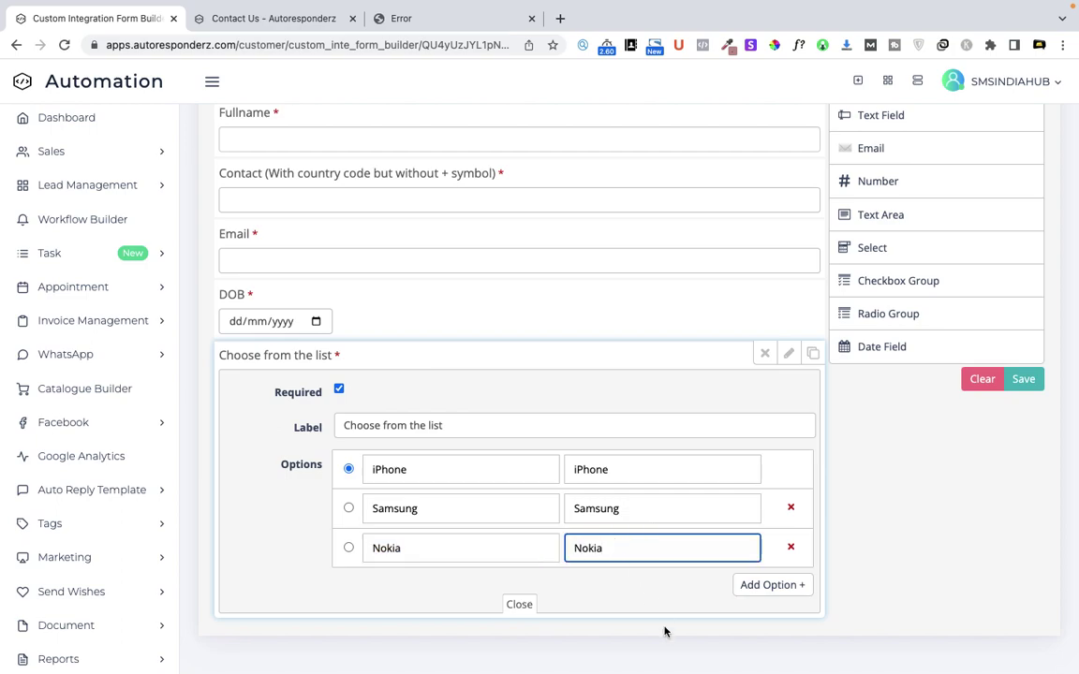
left_click(520, 605)
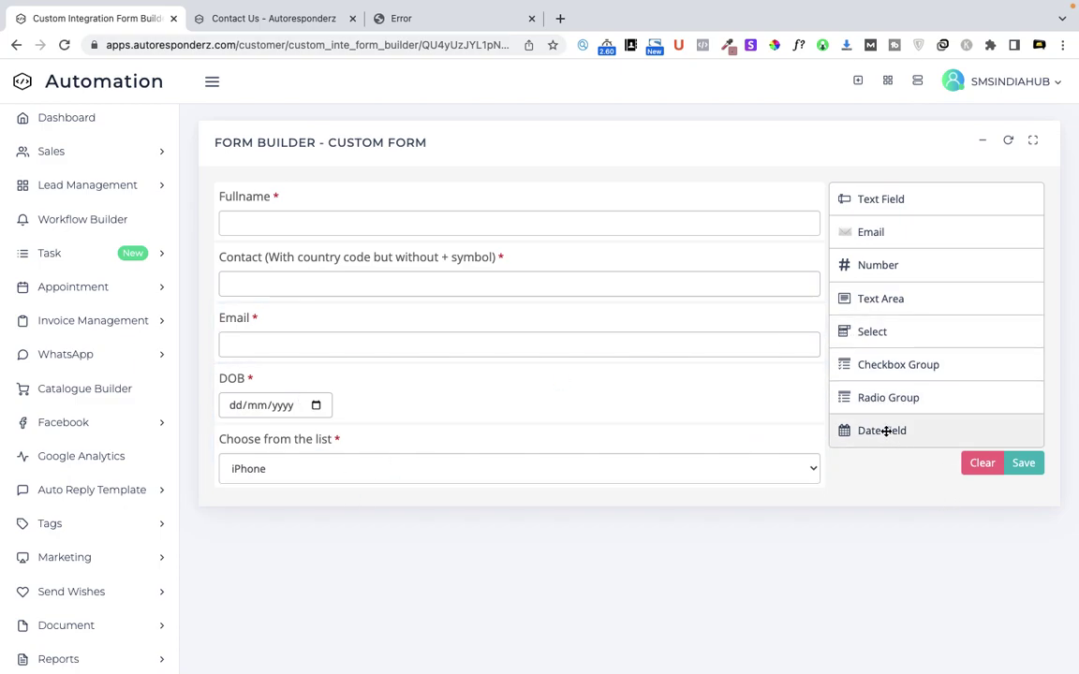
Add a required date field labelled "Expected date of Buying" below the "Choose from the list" field
left_click_drag(885, 431, 405, 497)
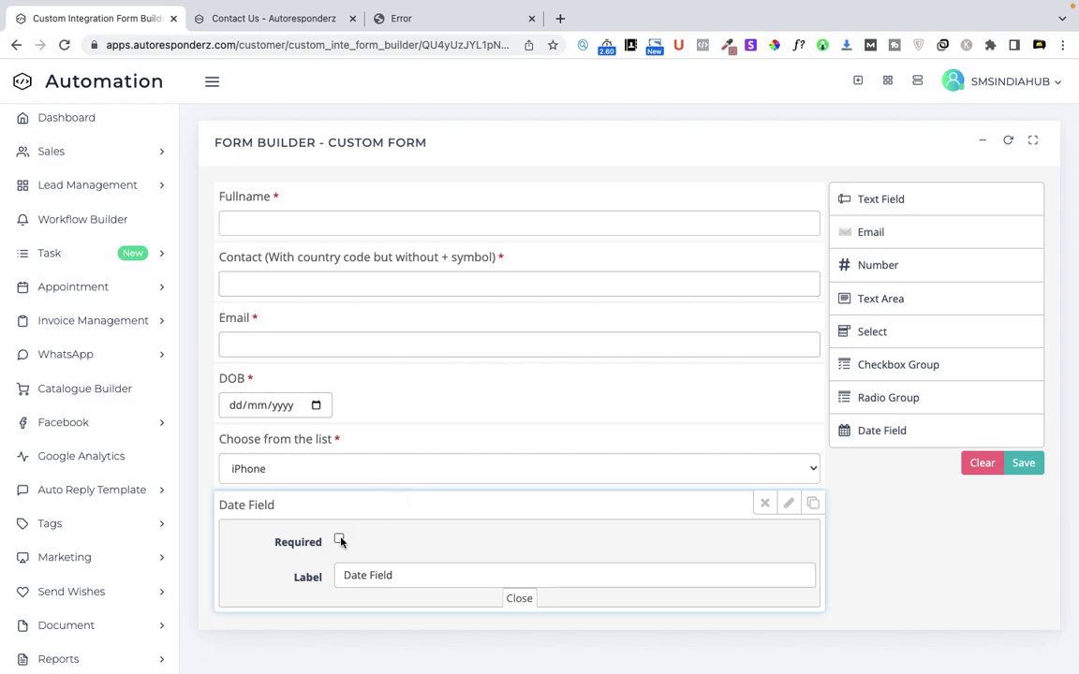
triple_click(394, 573)
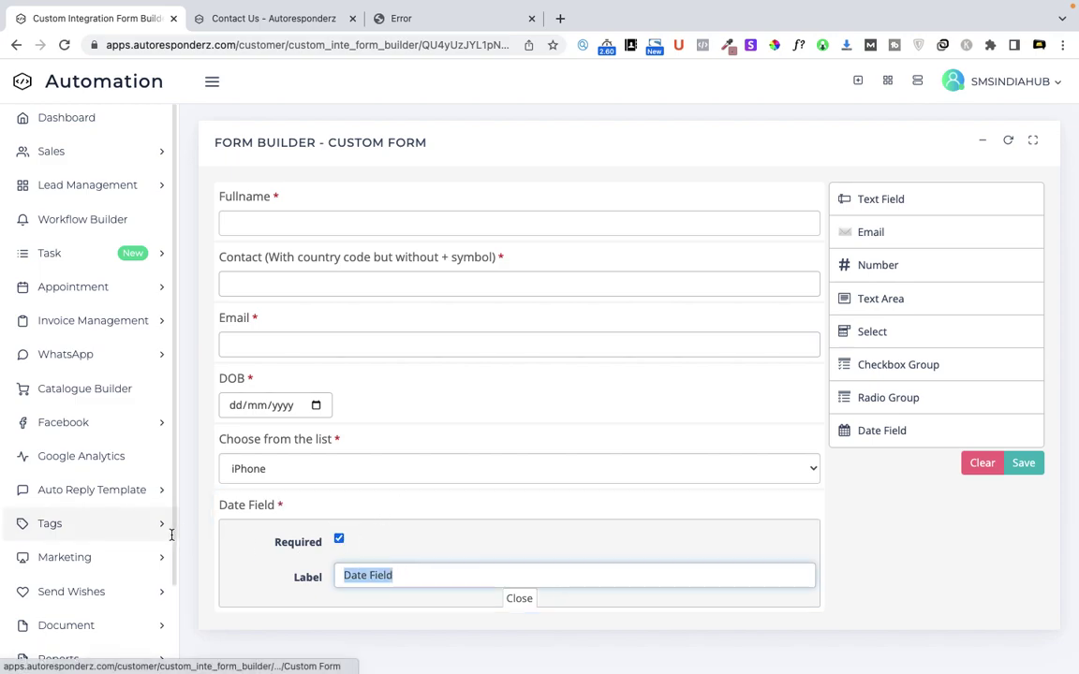
type("Expecyt4")
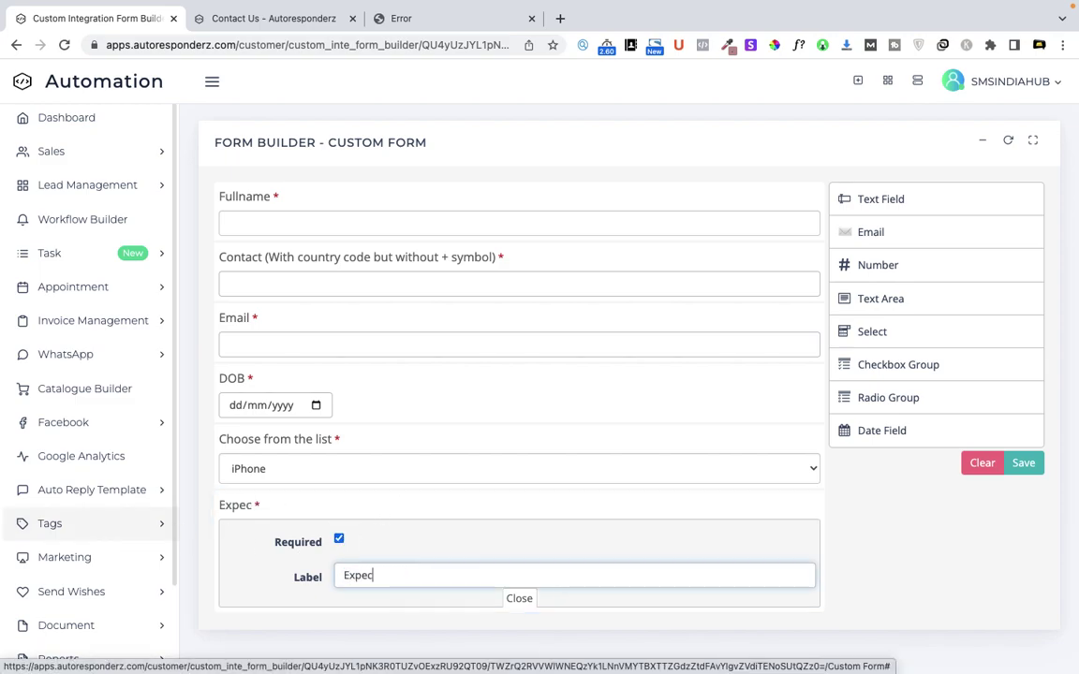
key("BackSpace")
key("BackSpace")
key("BackSpace")
type("ted date ")
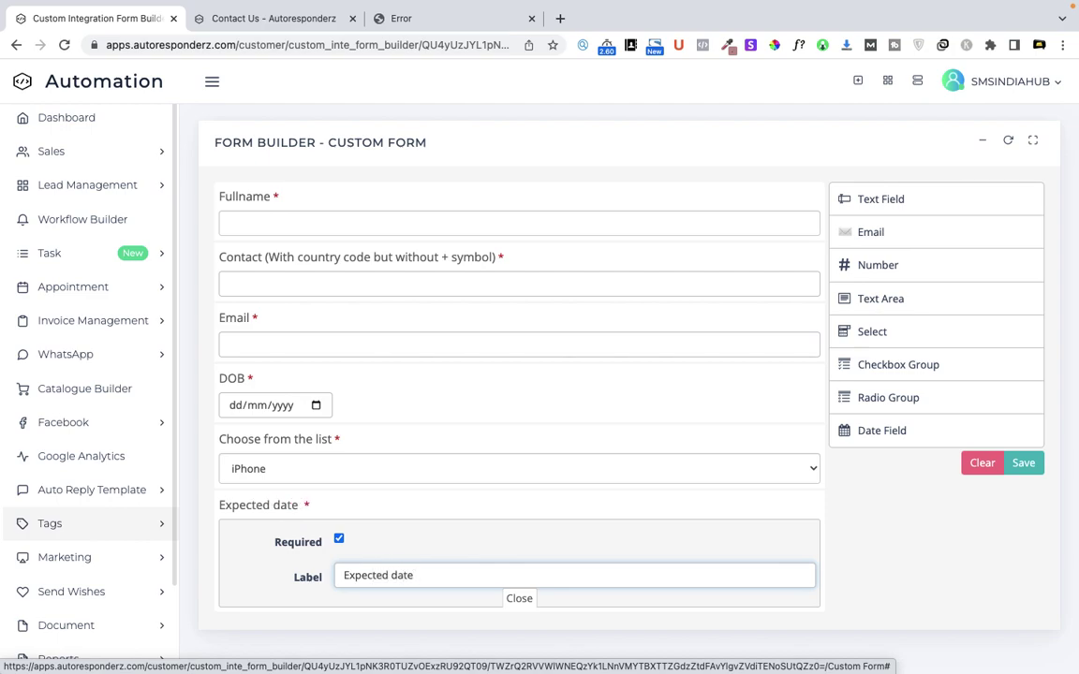
type("of Buying")
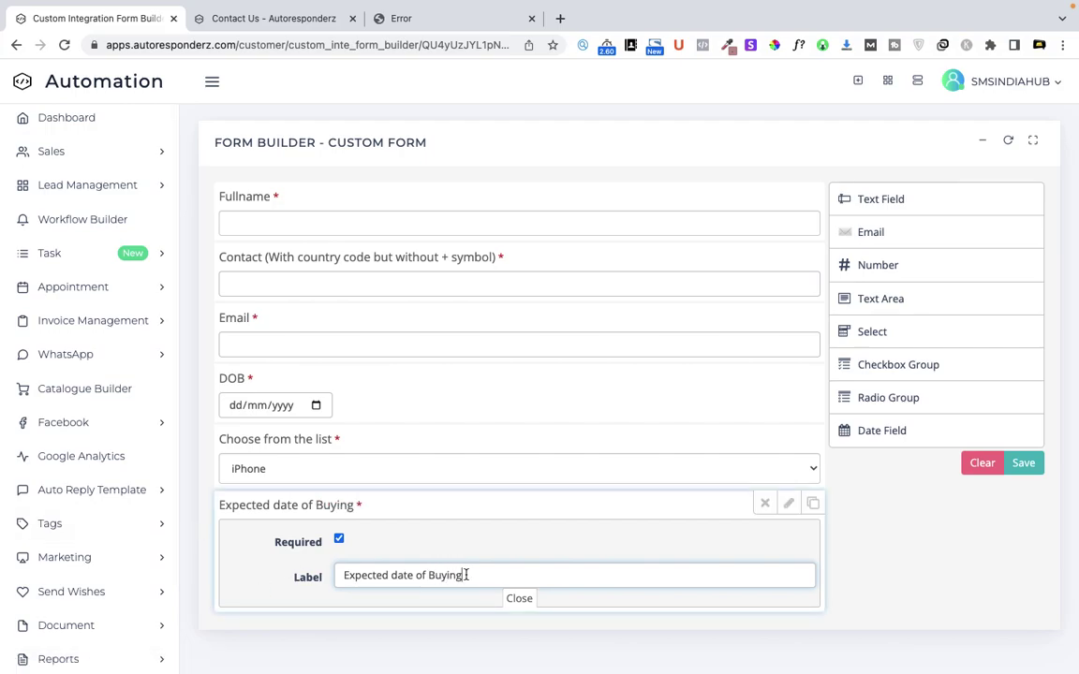
left_click(519, 599)
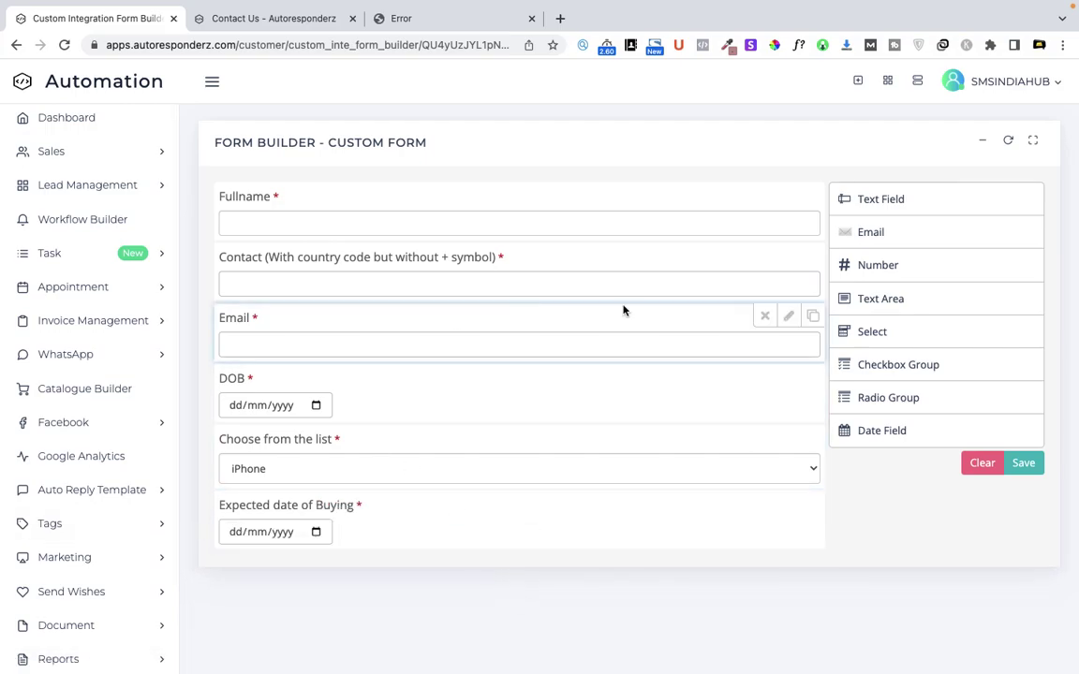
Save the designed form and reload the public lead form page to load its fields
left_click(1024, 463)
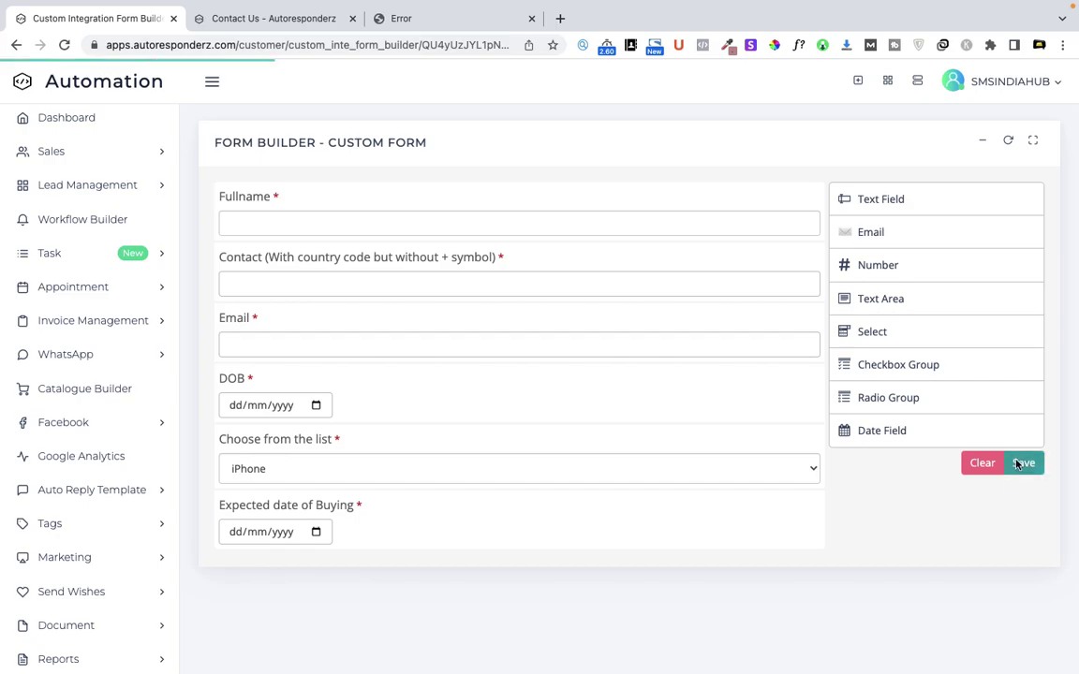
left_click(676, 458)
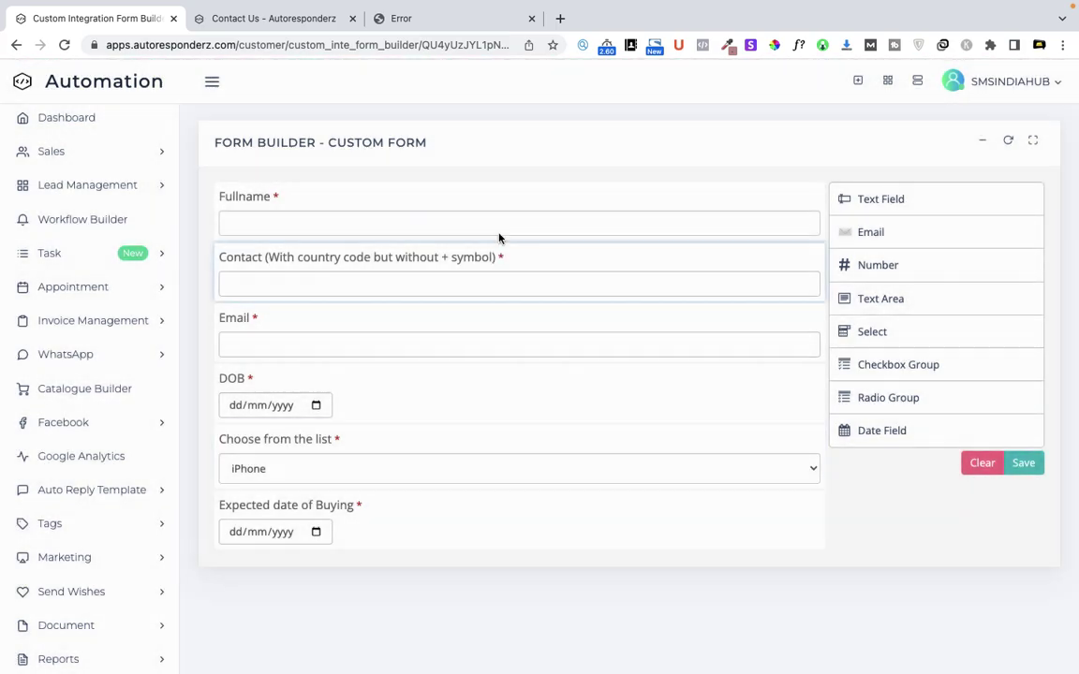
left_click(434, 21)
left_click(63, 46)
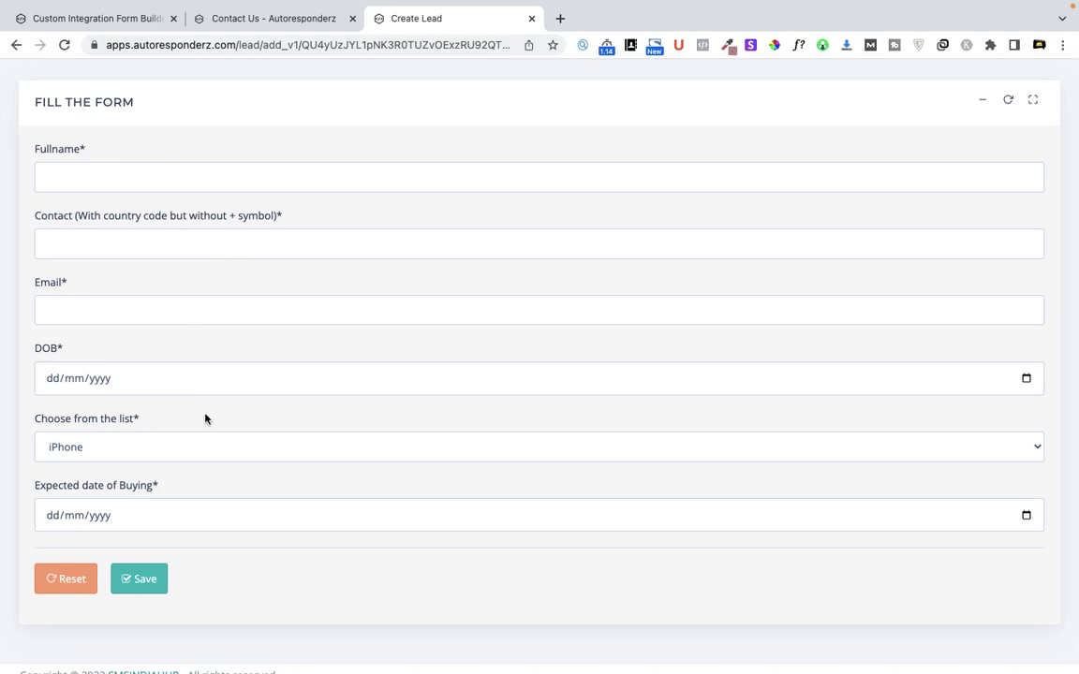
Try out the public form's input fields and choose Samsung in the "Choose from the list" field
left_click(101, 176)
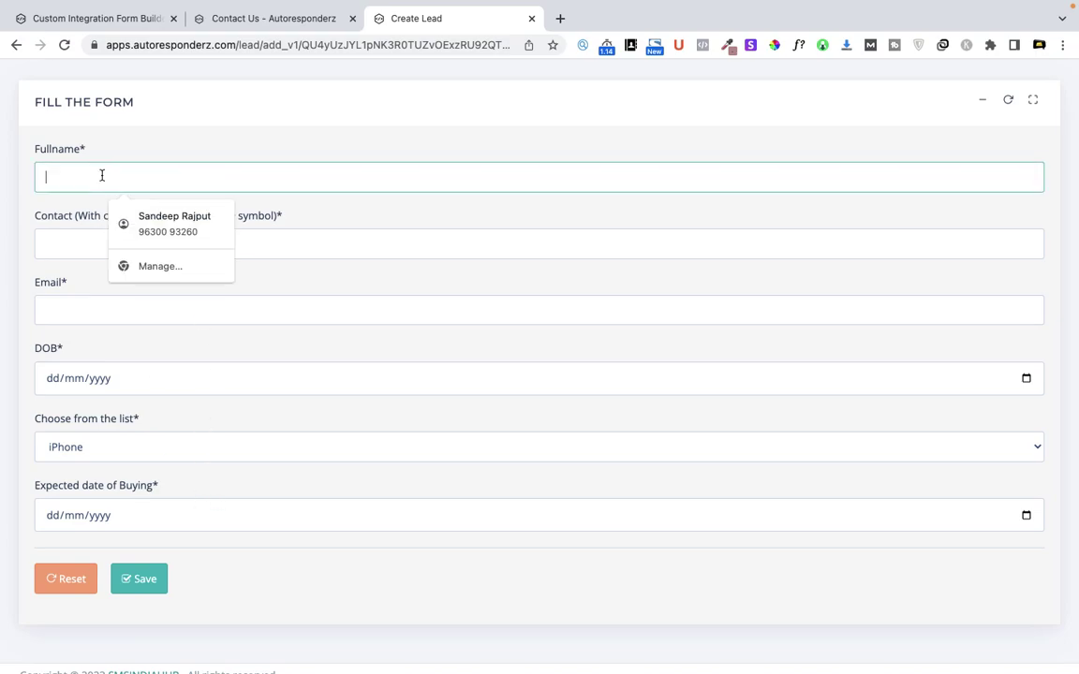
left_click(80, 246)
left_click(60, 312)
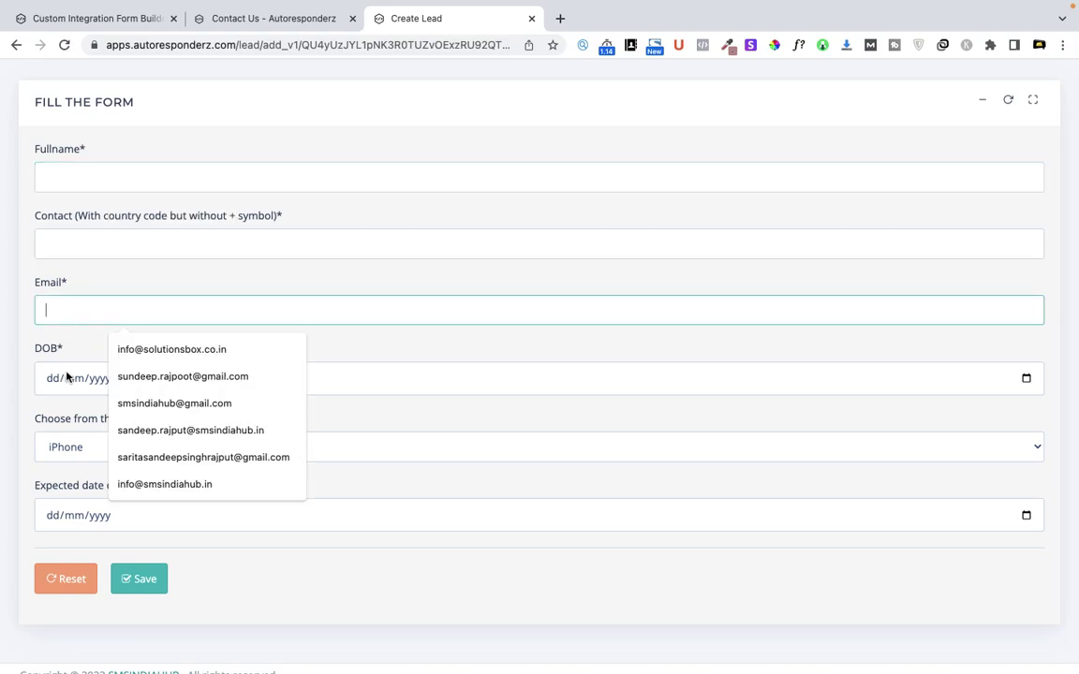
left_click(90, 445)
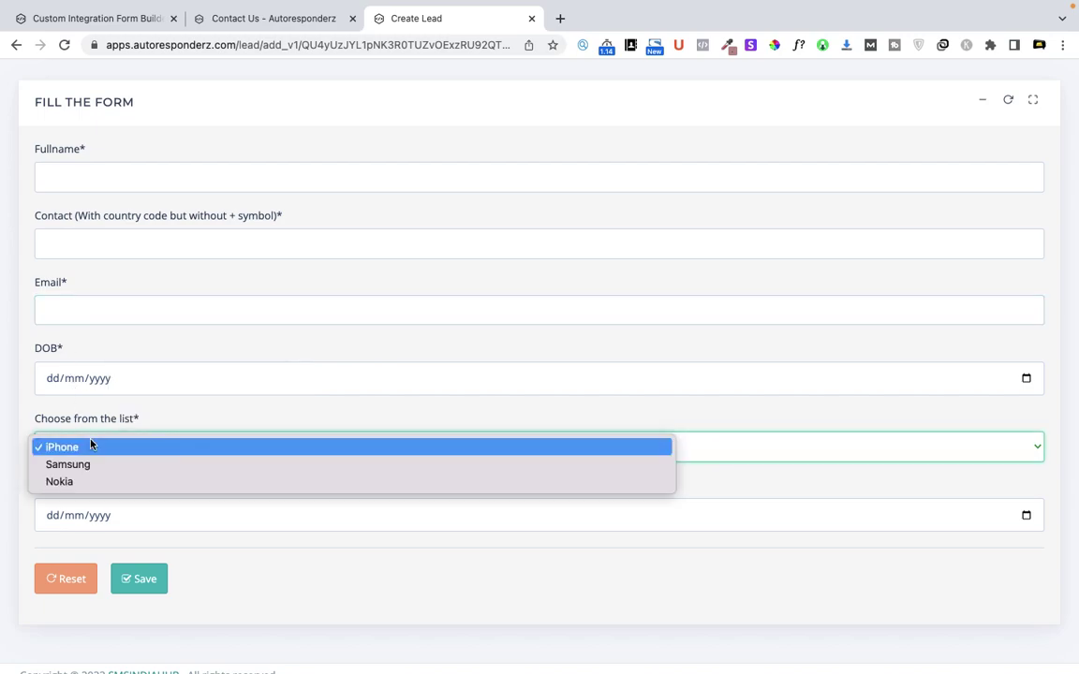
left_click(87, 464)
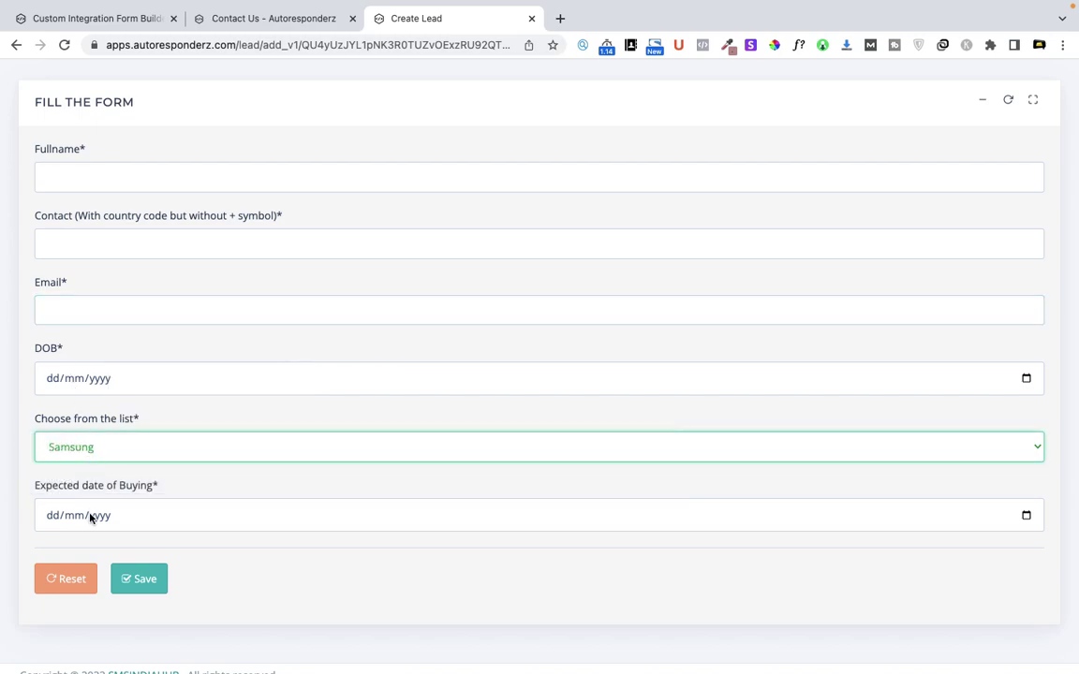
Fill in the lead's full name, contact number and e-mail address with the saved autofill entries
left_click(202, 177)
left_click(199, 232)
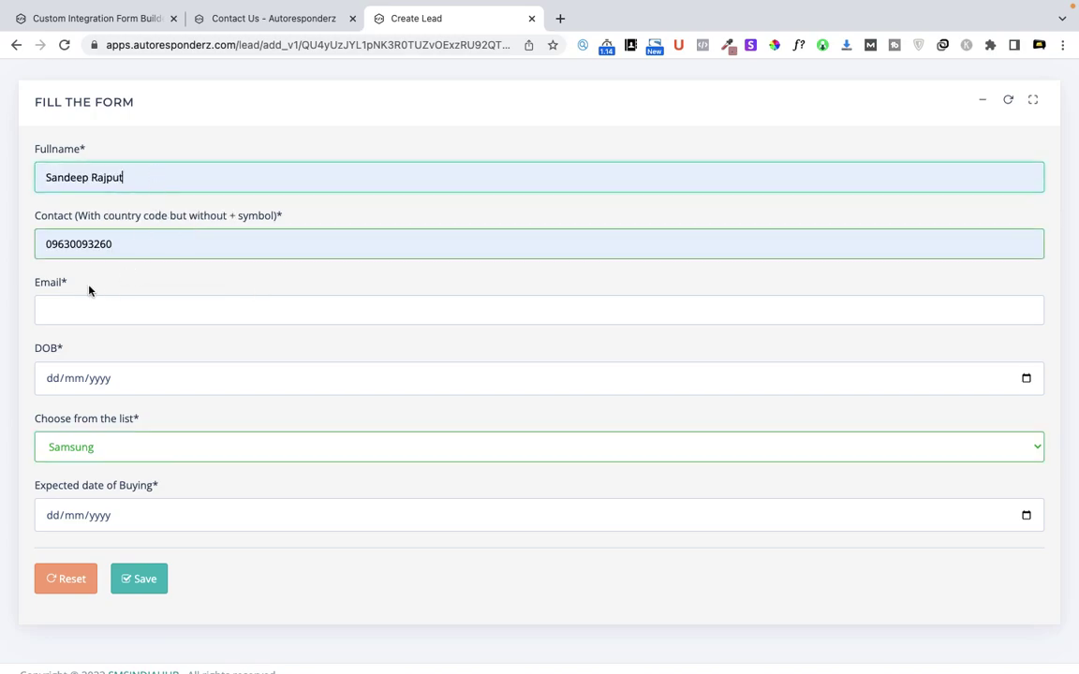
left_click(87, 307)
left_click(173, 376)
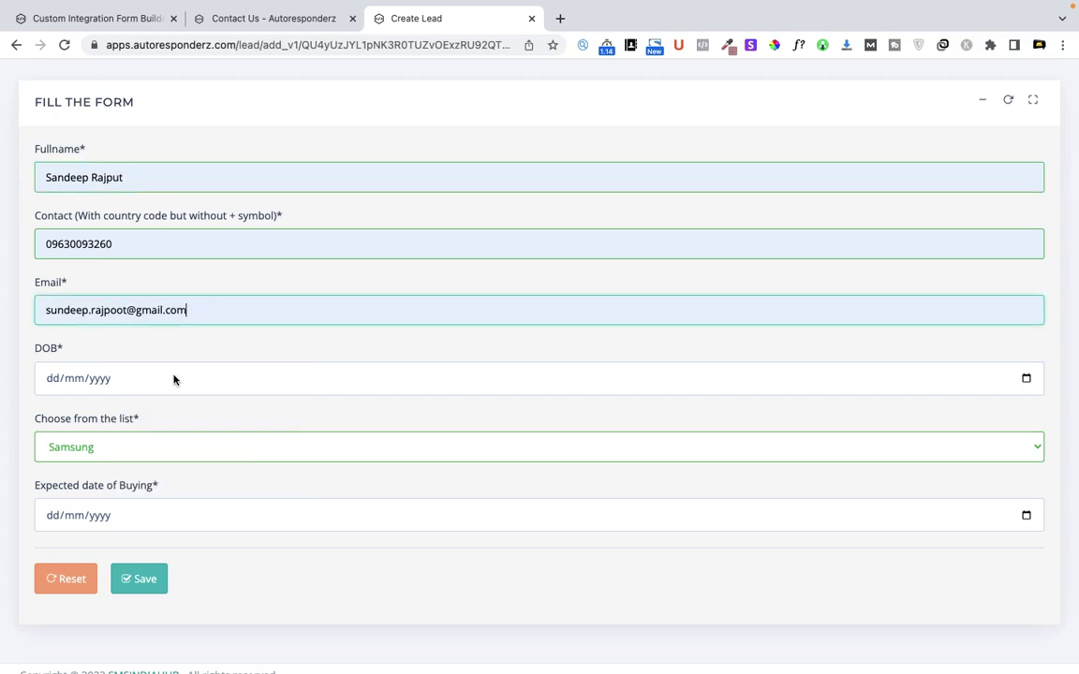
Enter the lead's date of birth and choose iPhone in the "Choose from the list" field
left_click(142, 384)
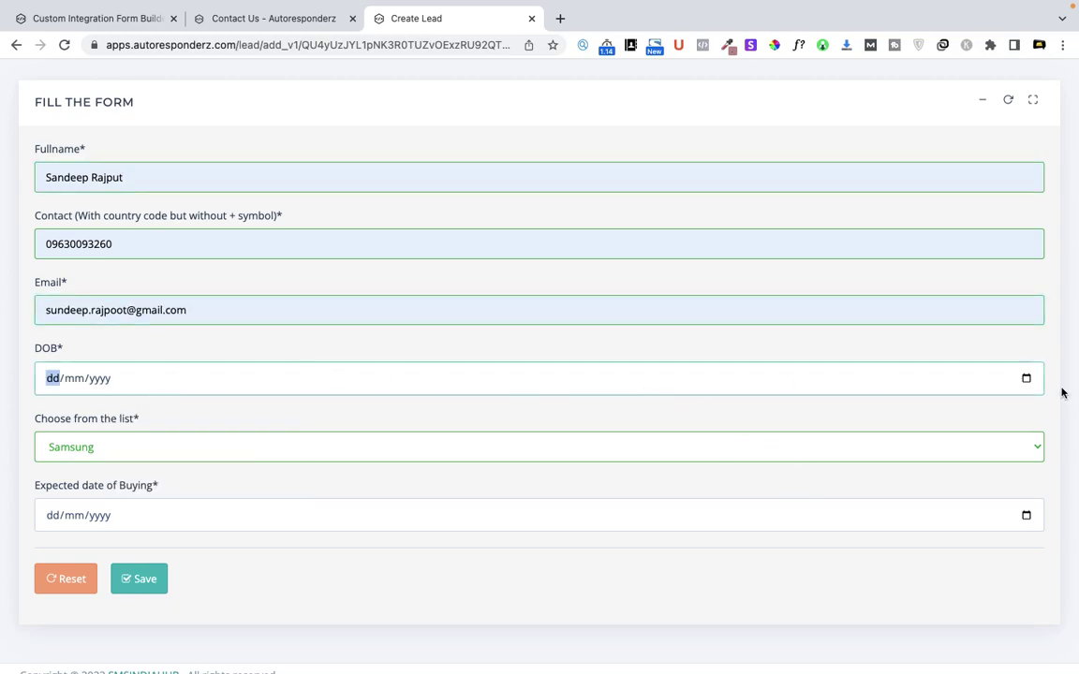
left_click(1025, 378)
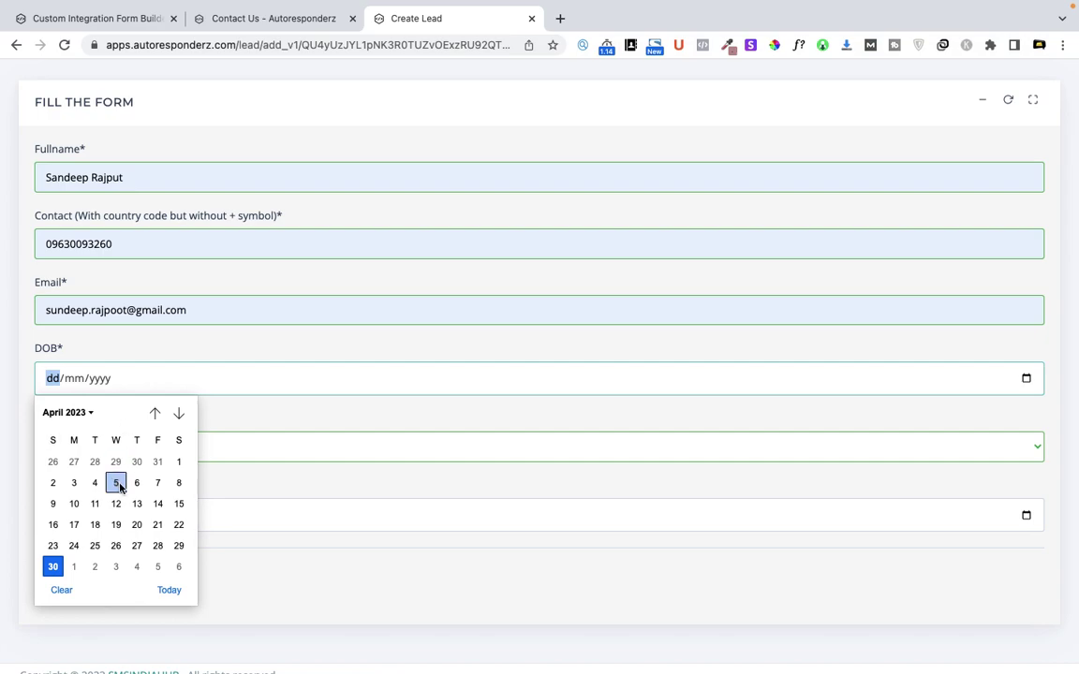
left_click(175, 462)
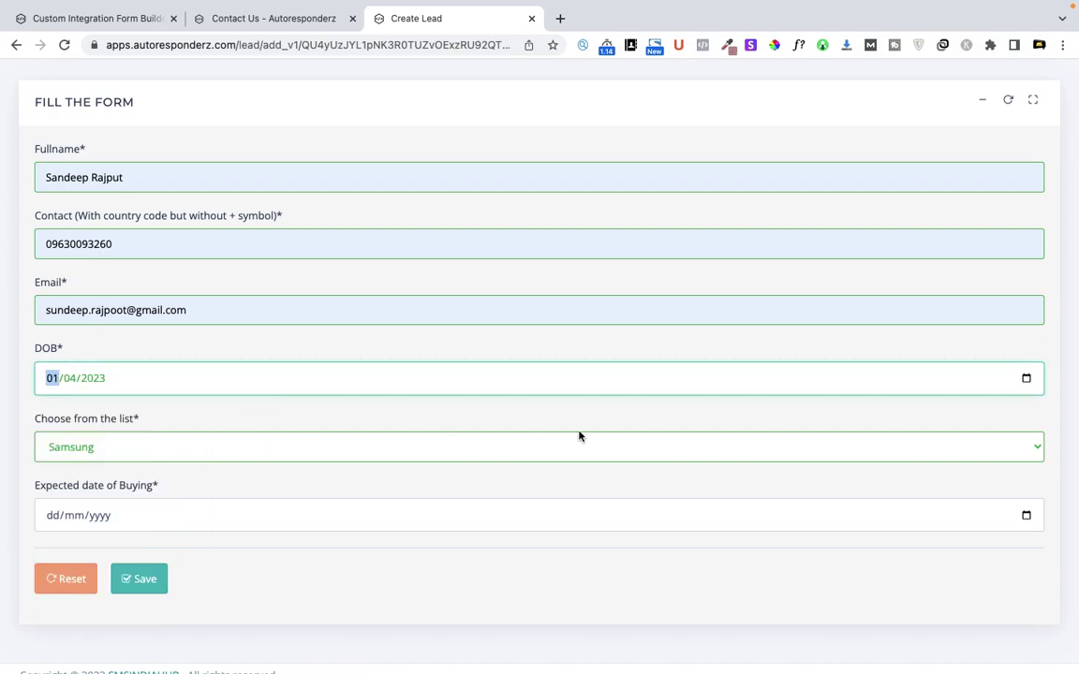
left_click(686, 440)
left_click(104, 434)
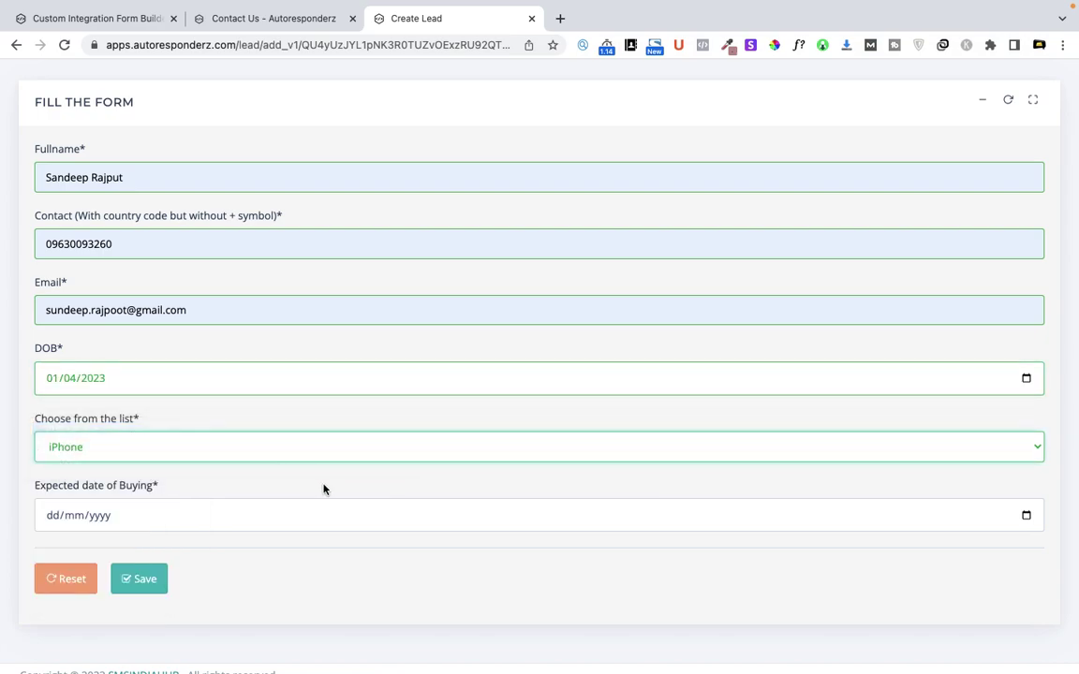
Set the expected date of buying to 31/05/2023 and submit the lead form
left_click(1027, 515)
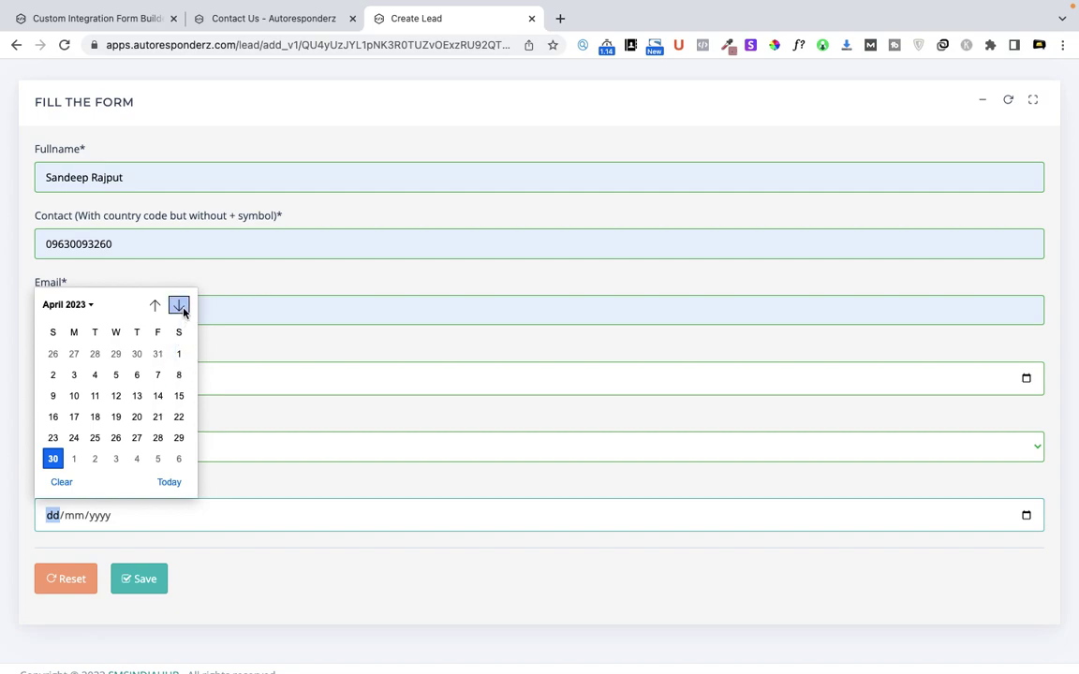
left_click(181, 309)
left_click(115, 438)
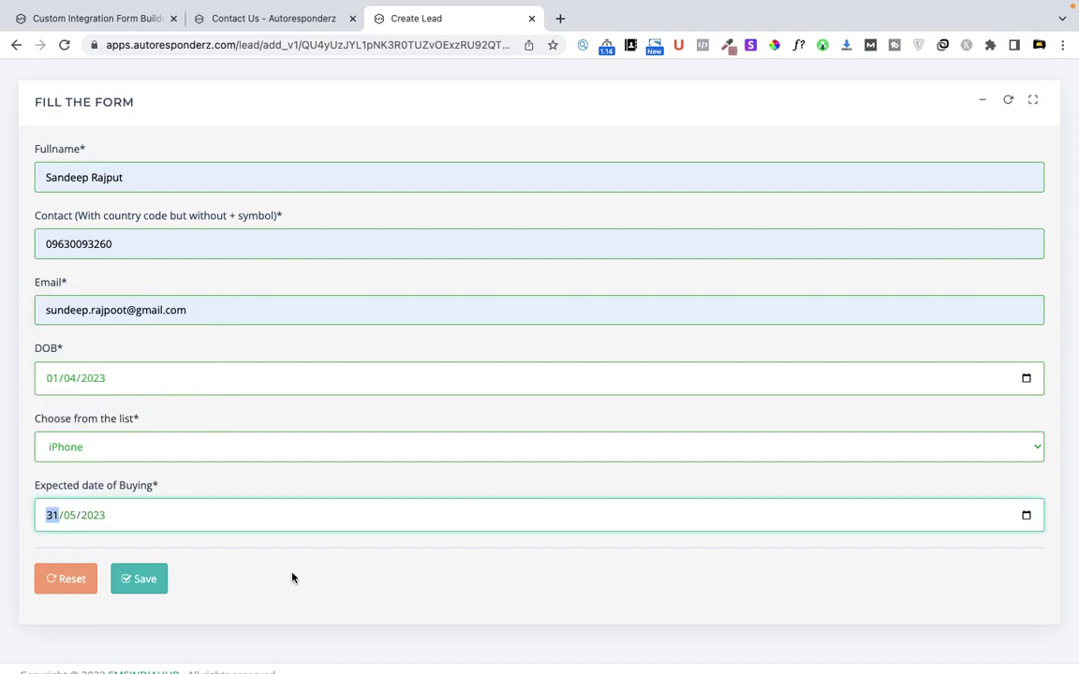
left_click(141, 580)
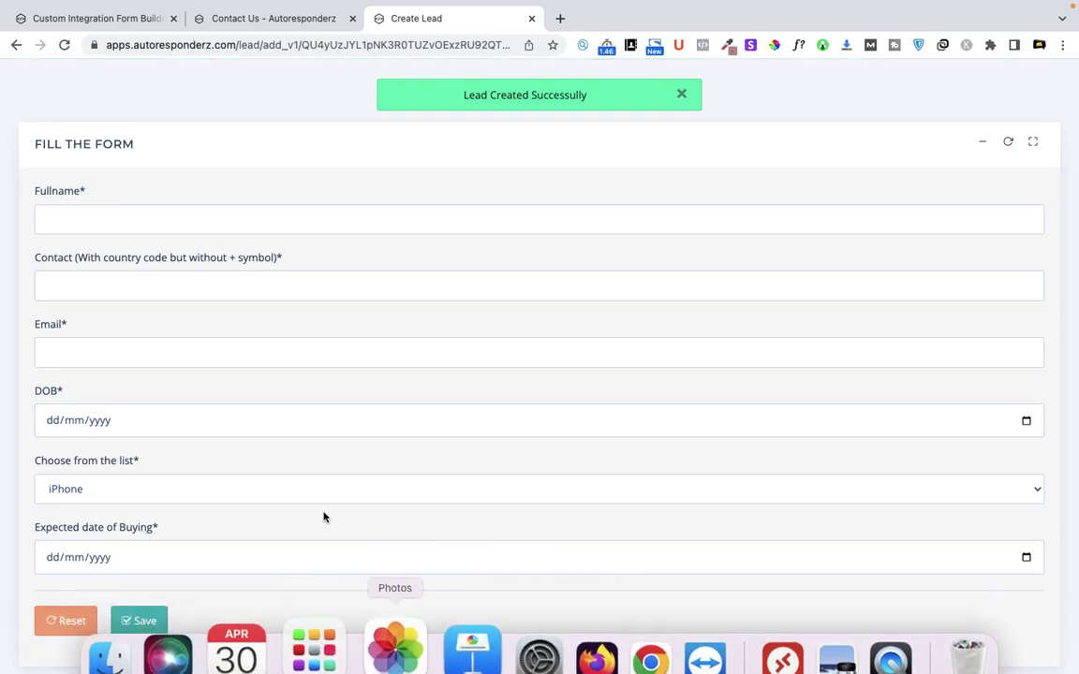
Open the list of all leads in Lead Management and examine the Custom Form entry's details and assigned sales team member
left_click(105, 19)
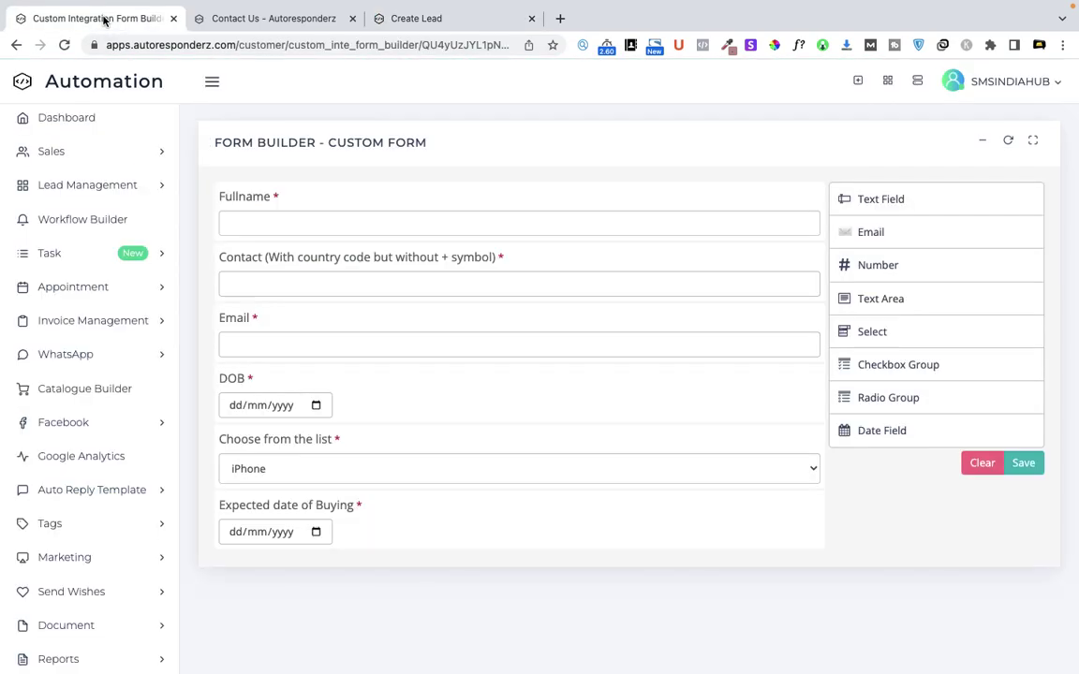
left_click(130, 185)
left_click(88, 230)
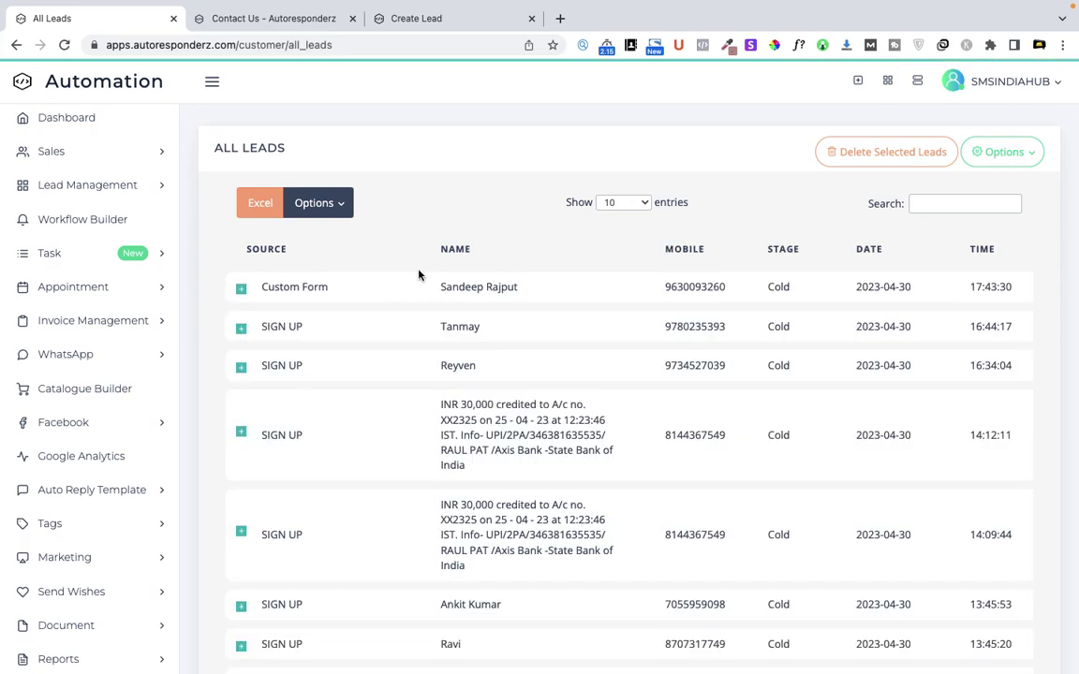
left_click(211, 84)
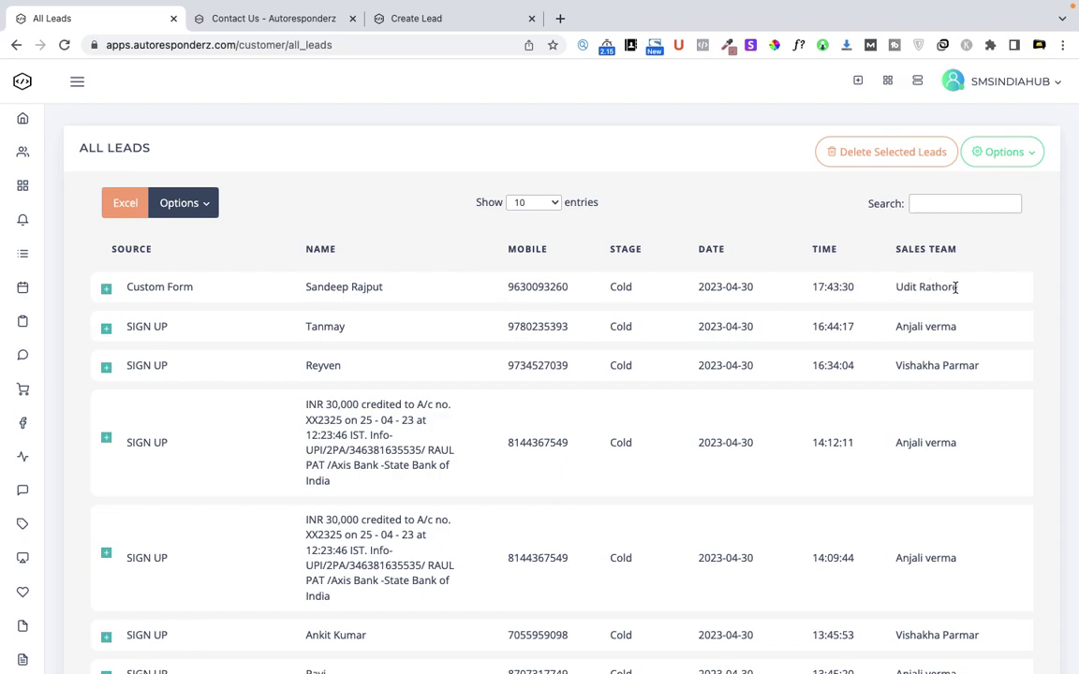
scroll(575, 333, "down", 3)
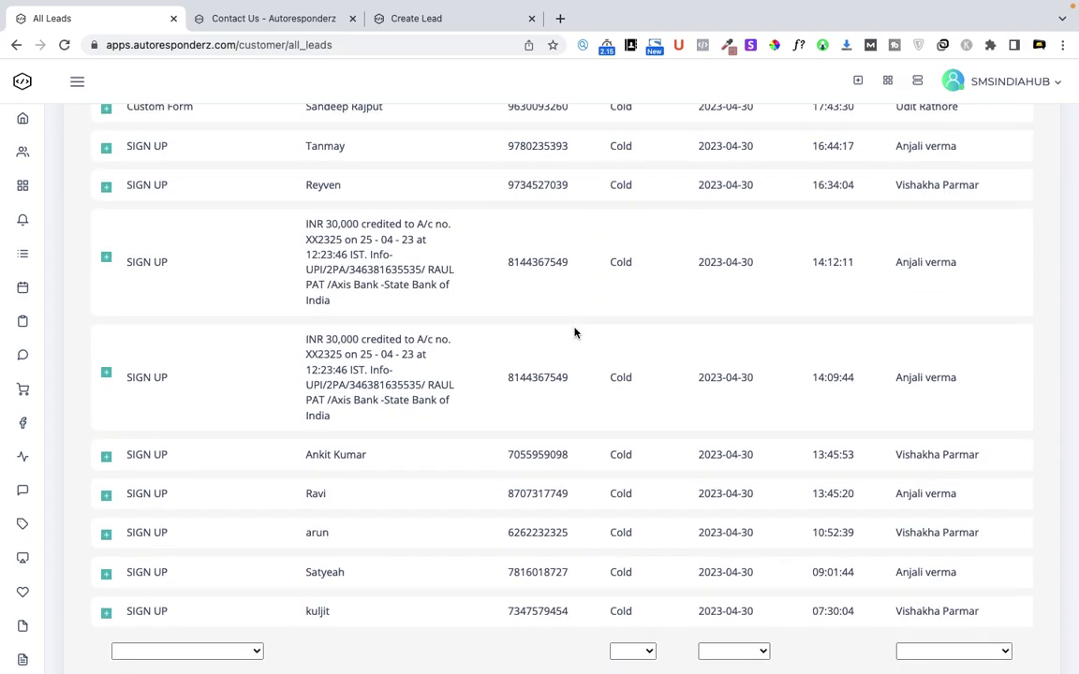
scroll(575, 333, "up", 3)
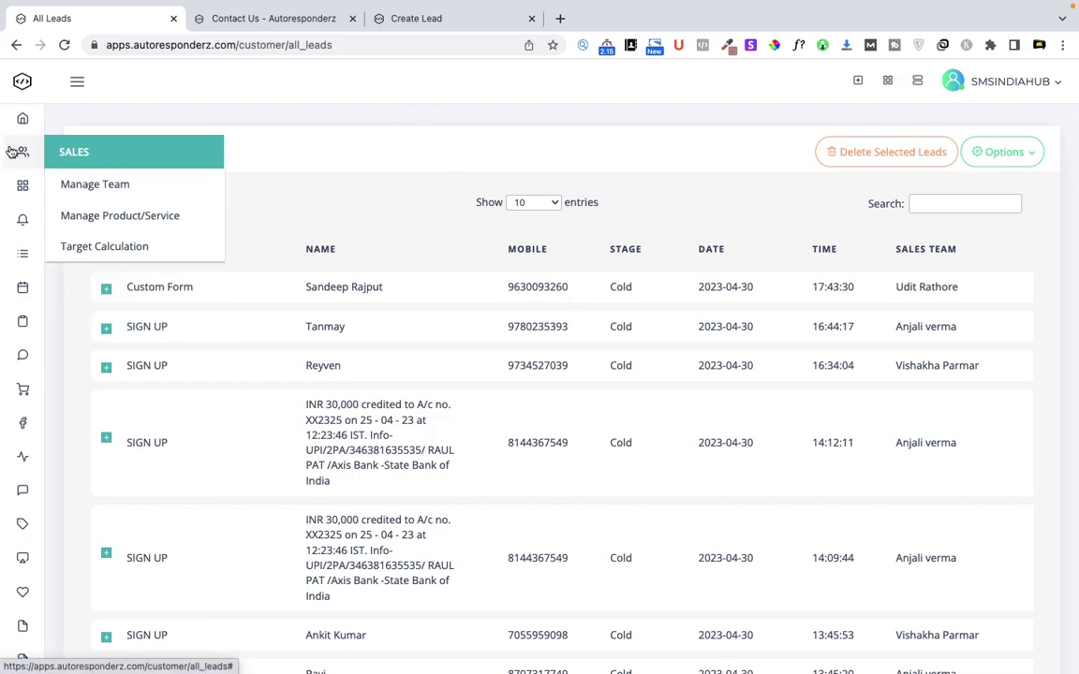
Open the configuration of the Custom Form lead source from the marketing sources
left_click(81, 81)
left_click(126, 187)
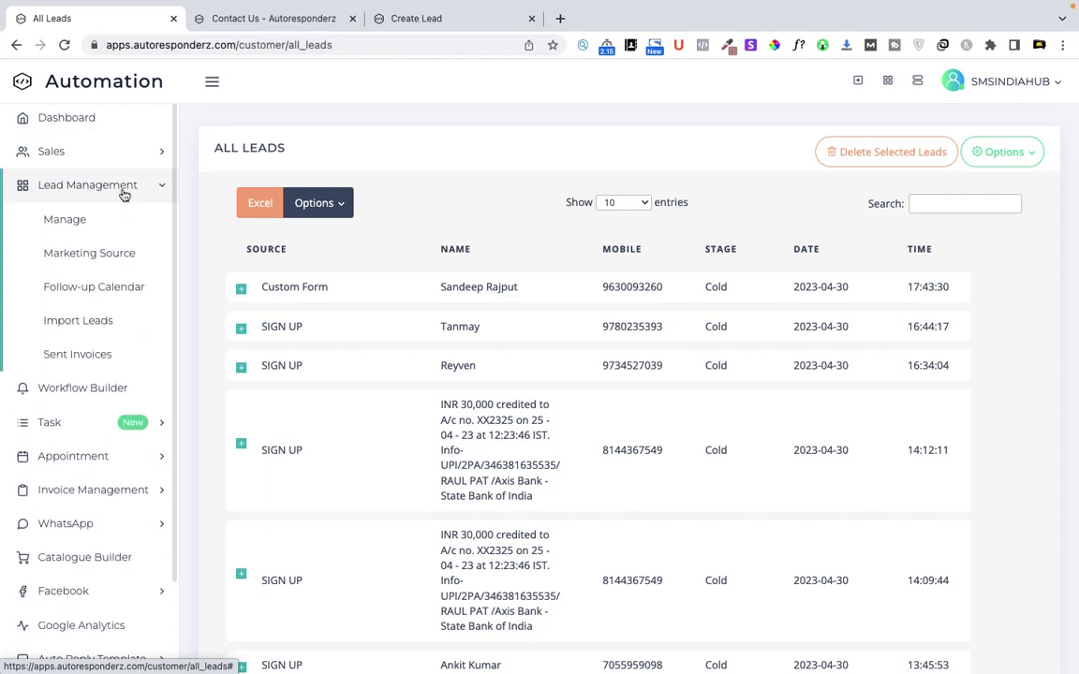
left_click(109, 257)
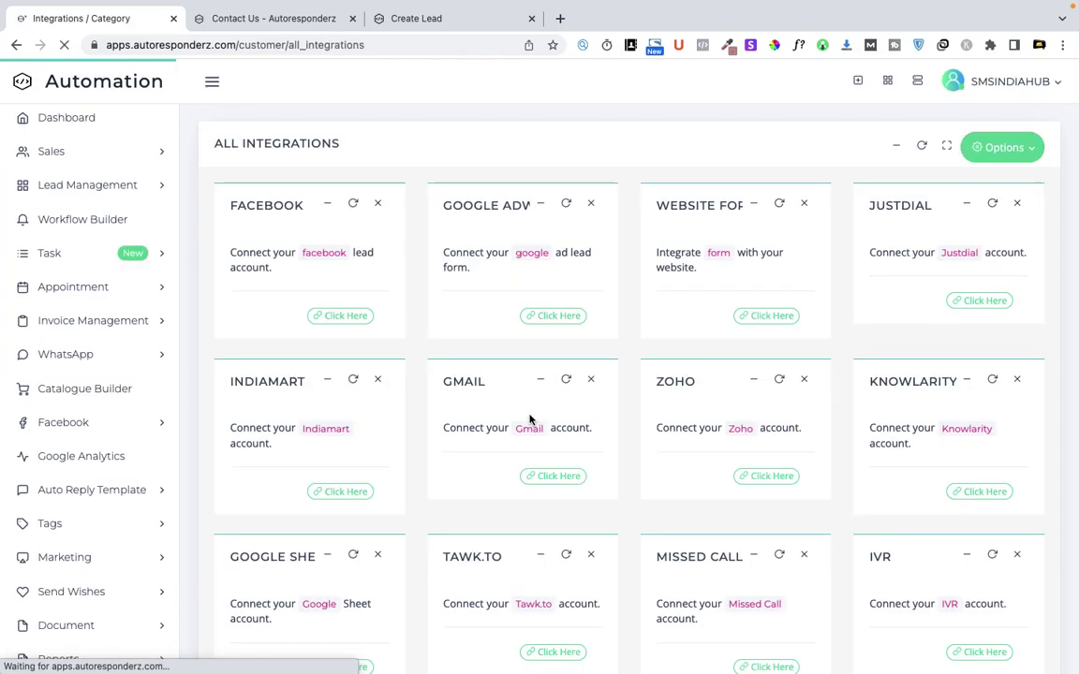
scroll(529, 419, "down", 15)
scroll(529, 418, "down", 3)
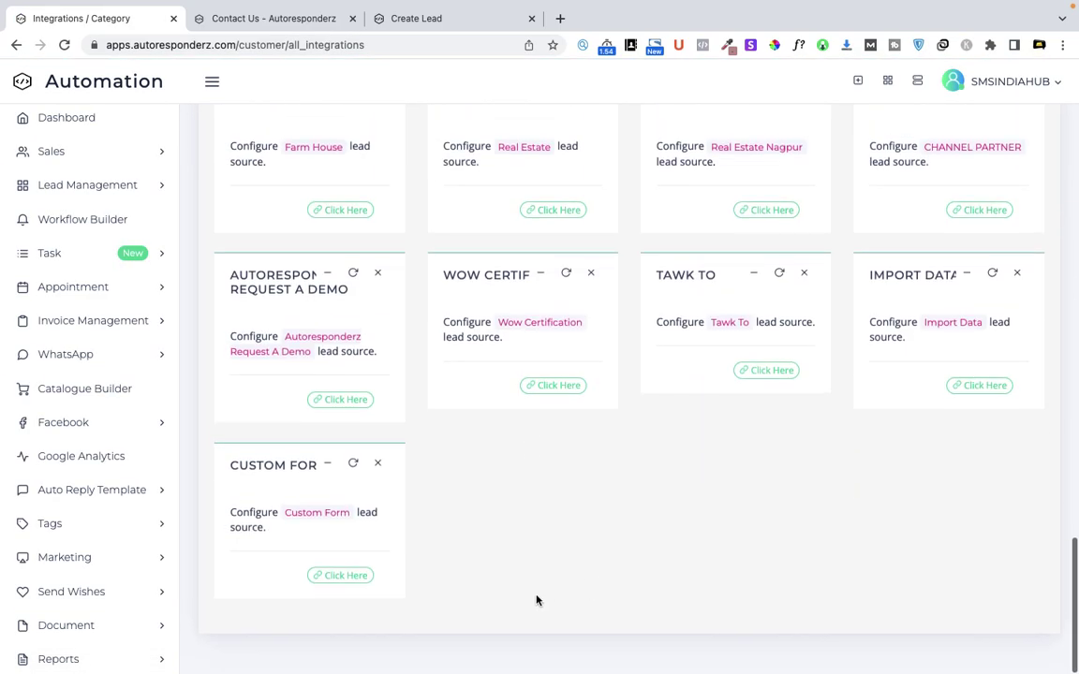
left_click(345, 577)
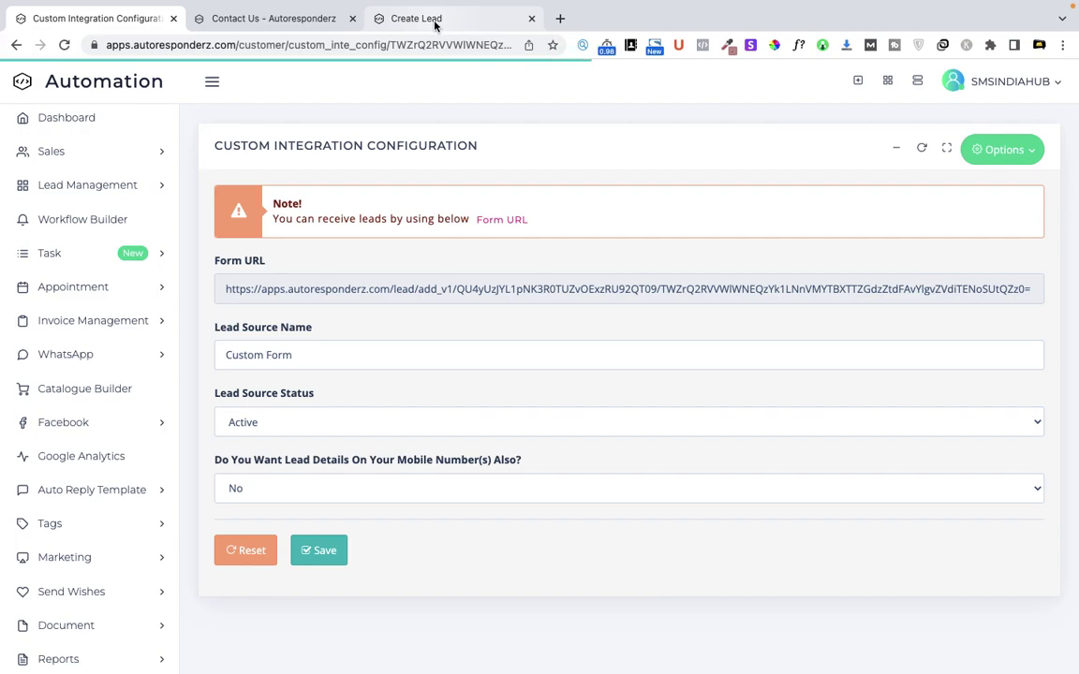
Review the public lead form and the lead source name in the Custom Form configuration
left_click(434, 25)
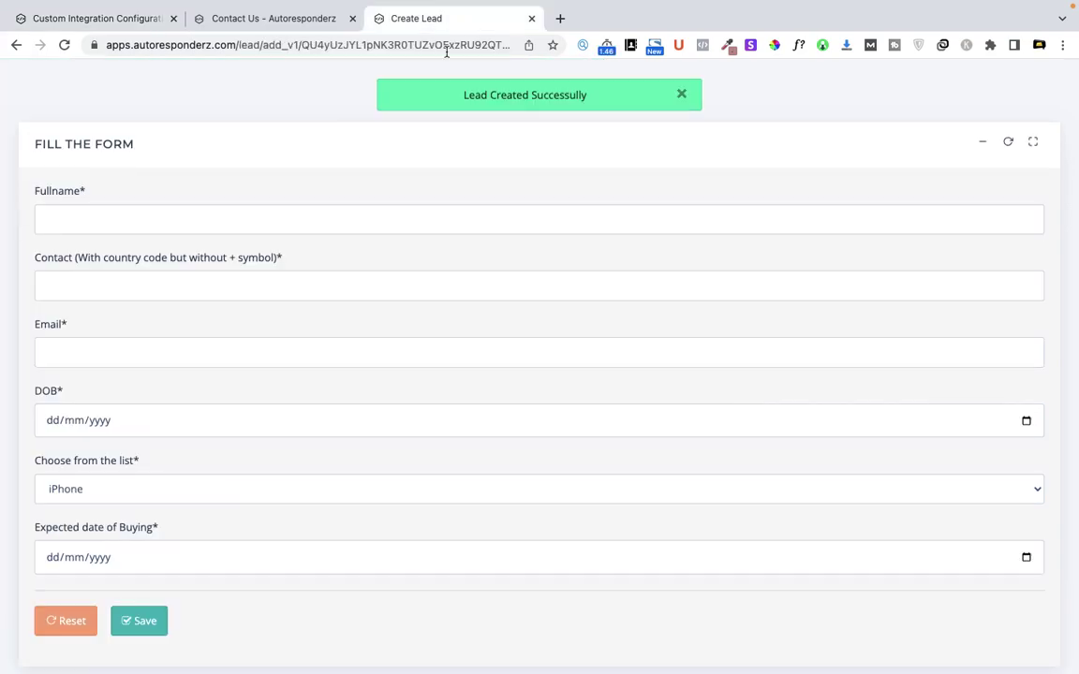
scroll(300, 250, "down", 1)
scroll(300, 250, "up", 1)
scroll(275, 301, "down", 2)
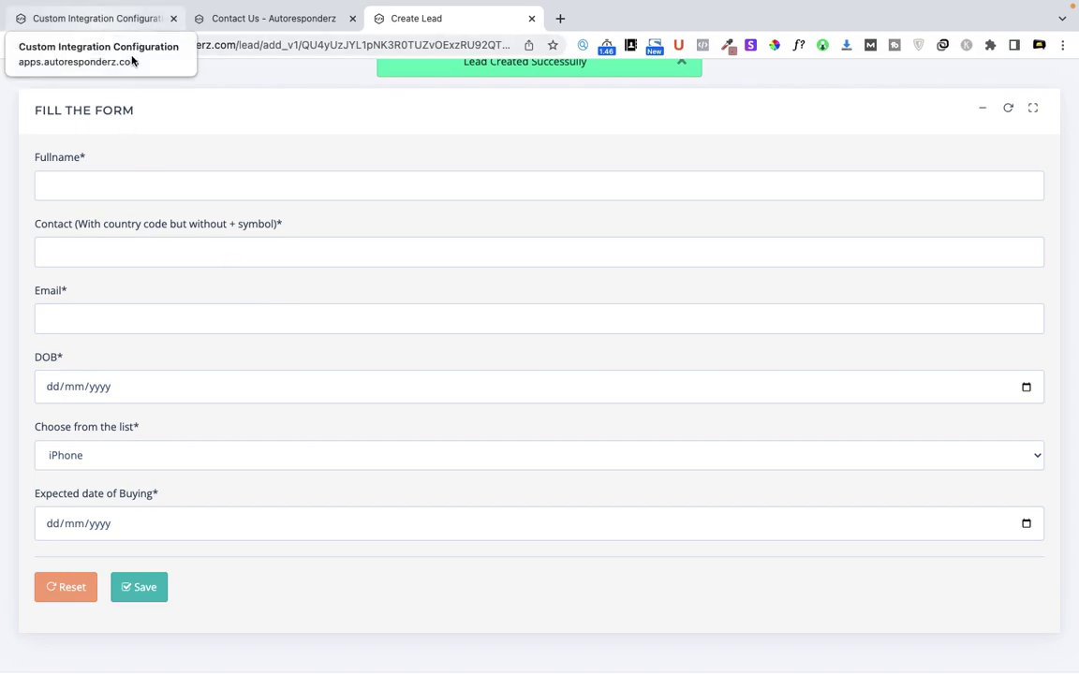
left_click(131, 24)
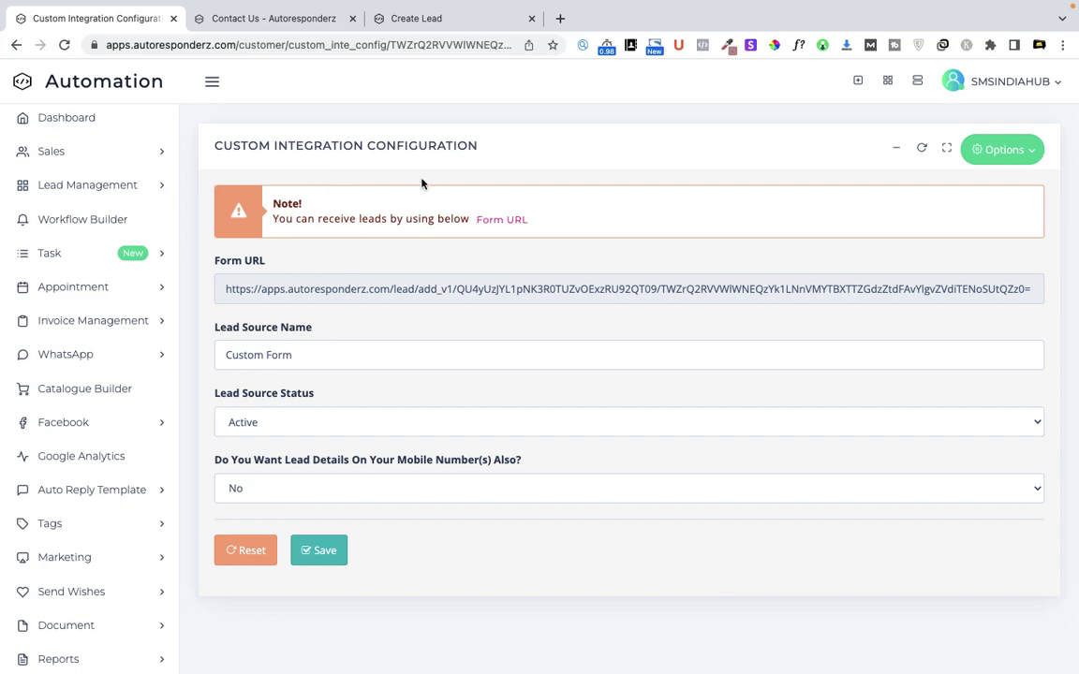
triple_click(297, 357)
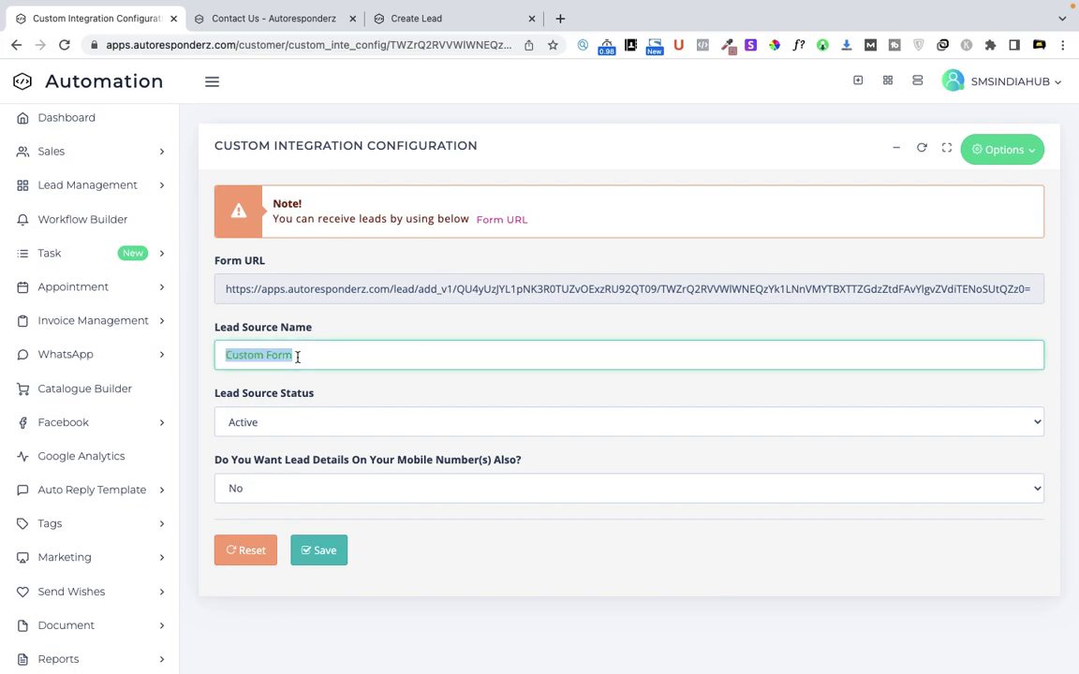
Generate a QR code for the Custom Form lead source and view it
left_click(1022, 160)
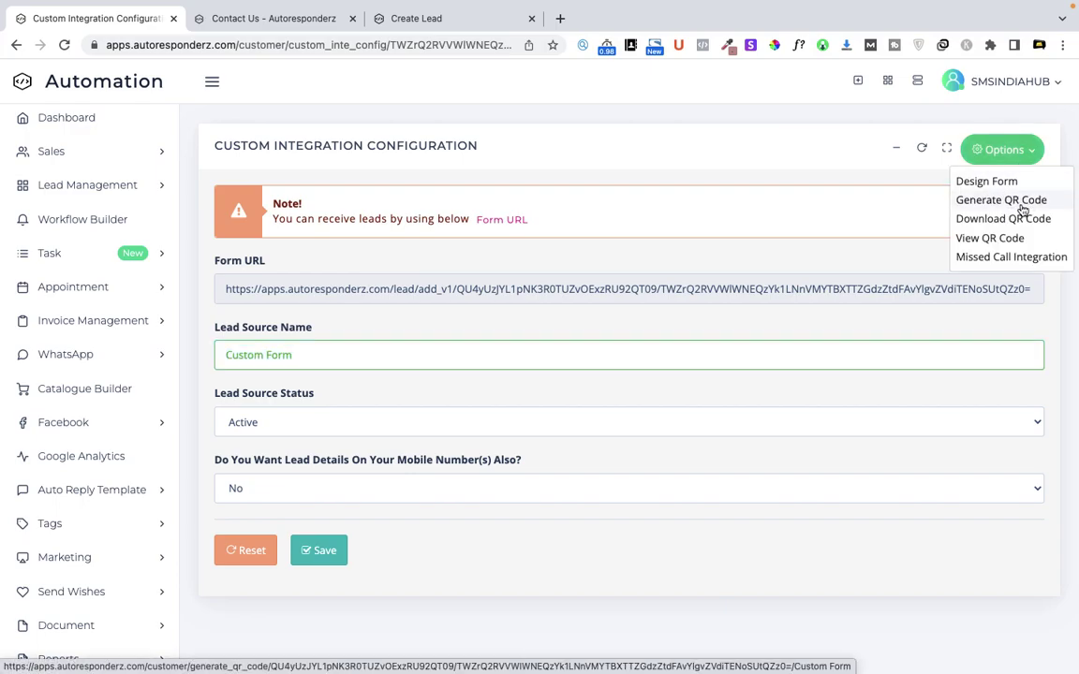
left_click(1023, 206)
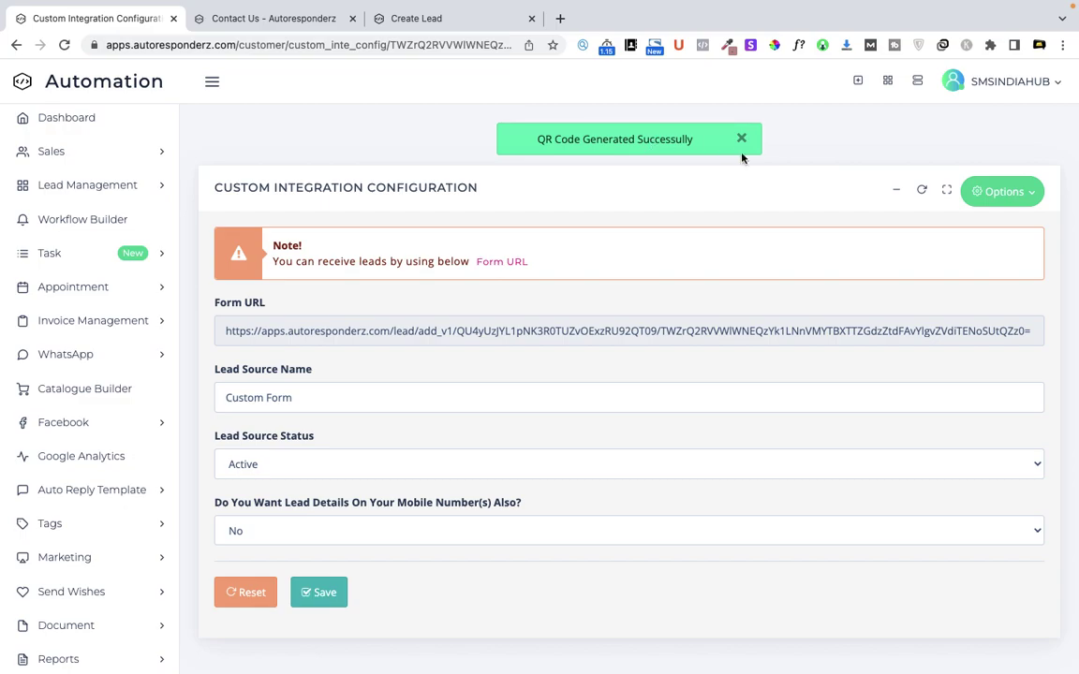
left_click(1011, 199)
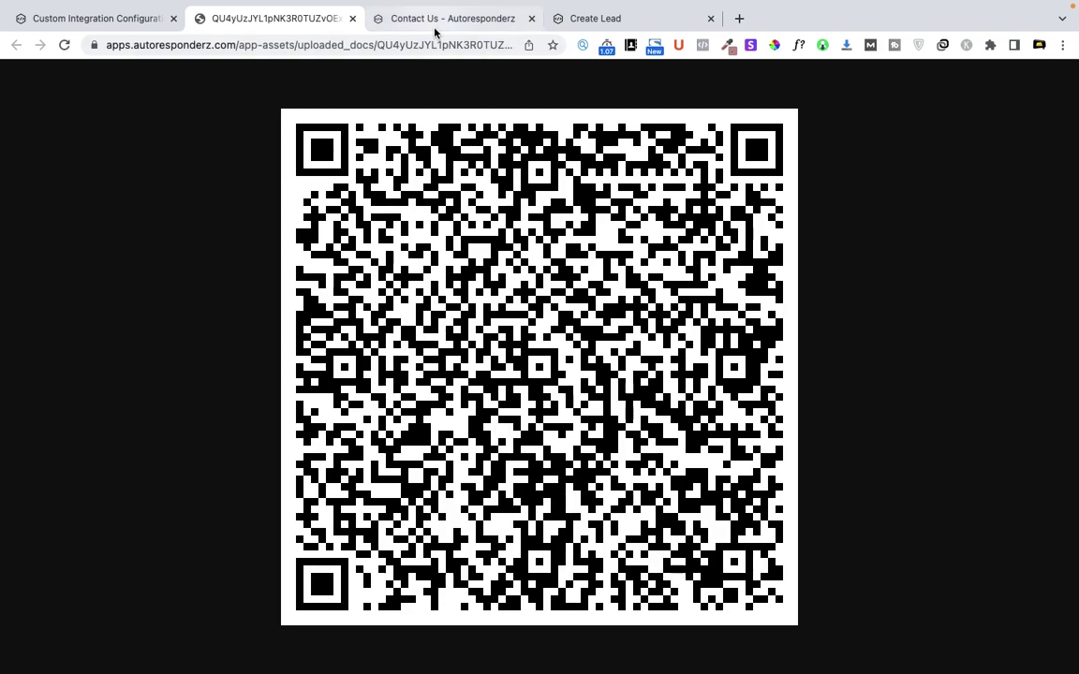
Review the QR code alongside the public lead form and the Custom Form configuration
left_click(580, 21)
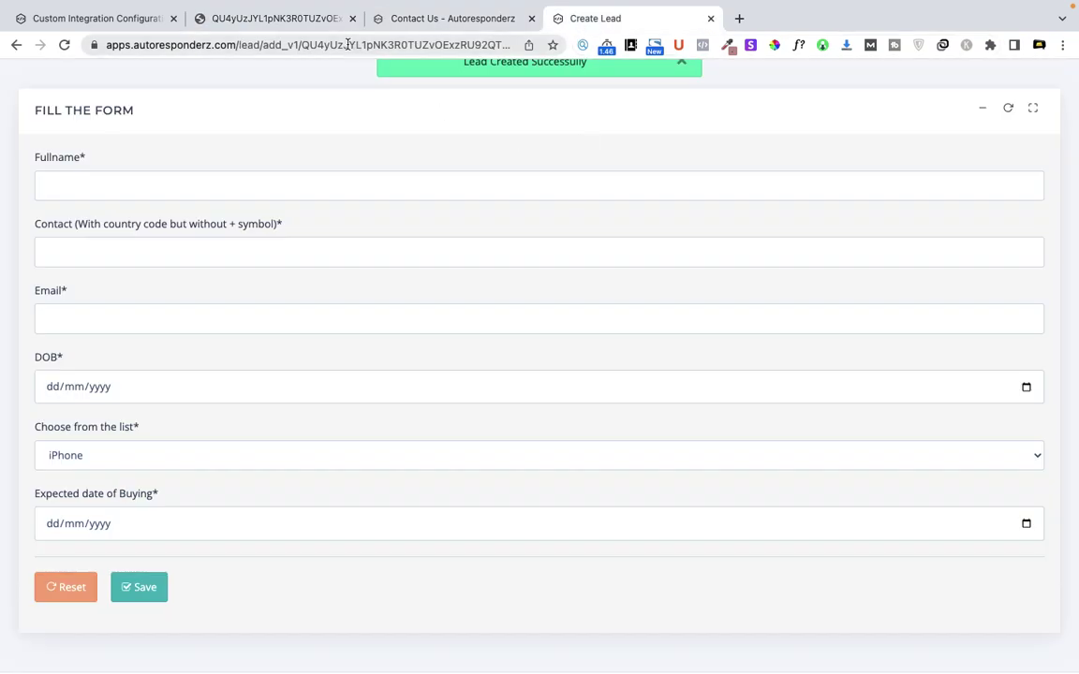
left_click(276, 20)
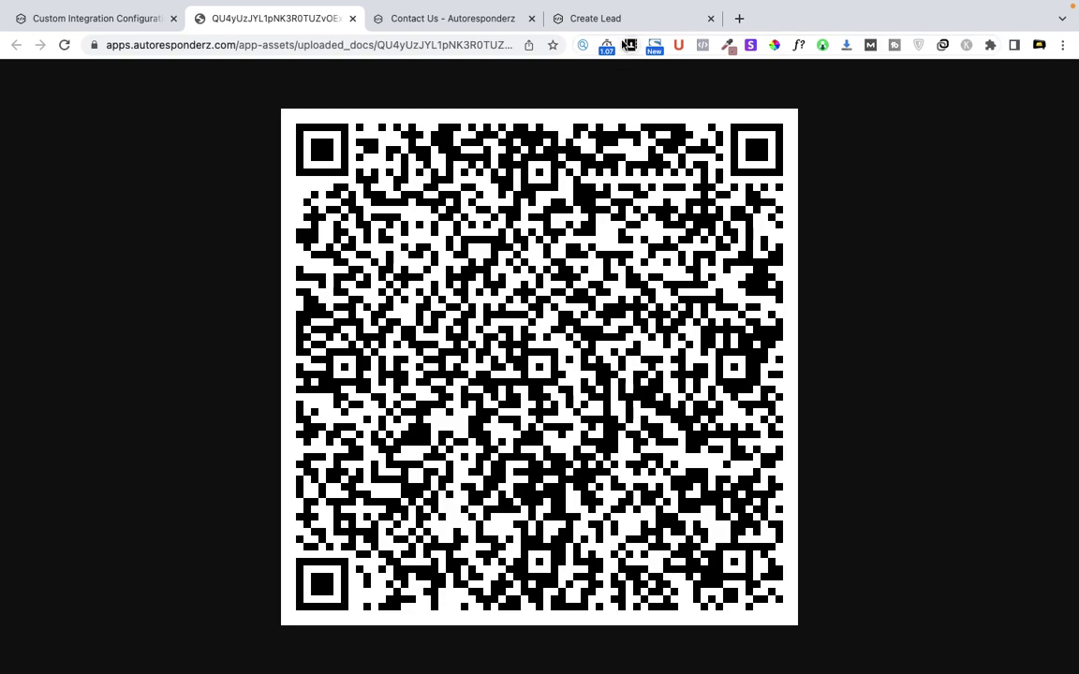
left_click(556, 23)
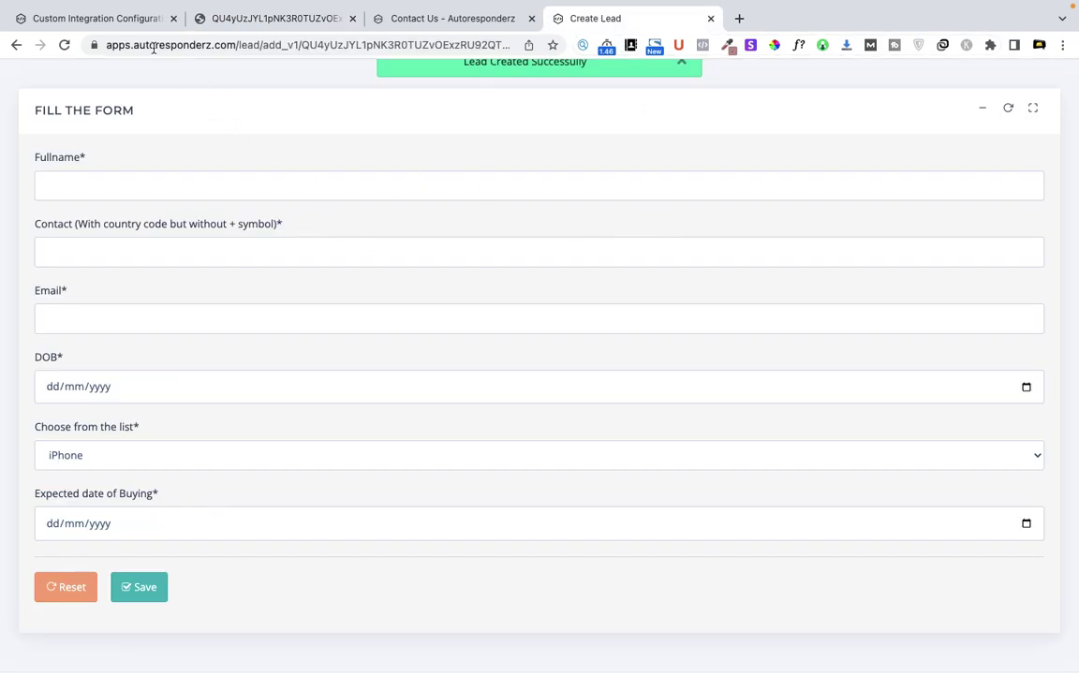
left_click(121, 28)
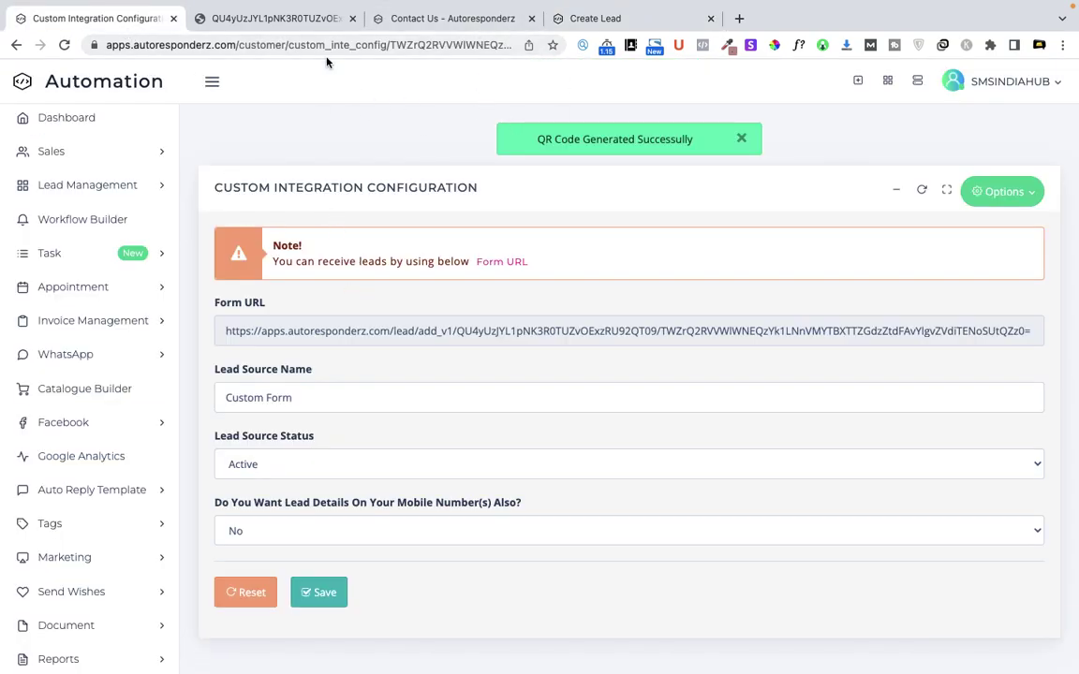
left_click(271, 26)
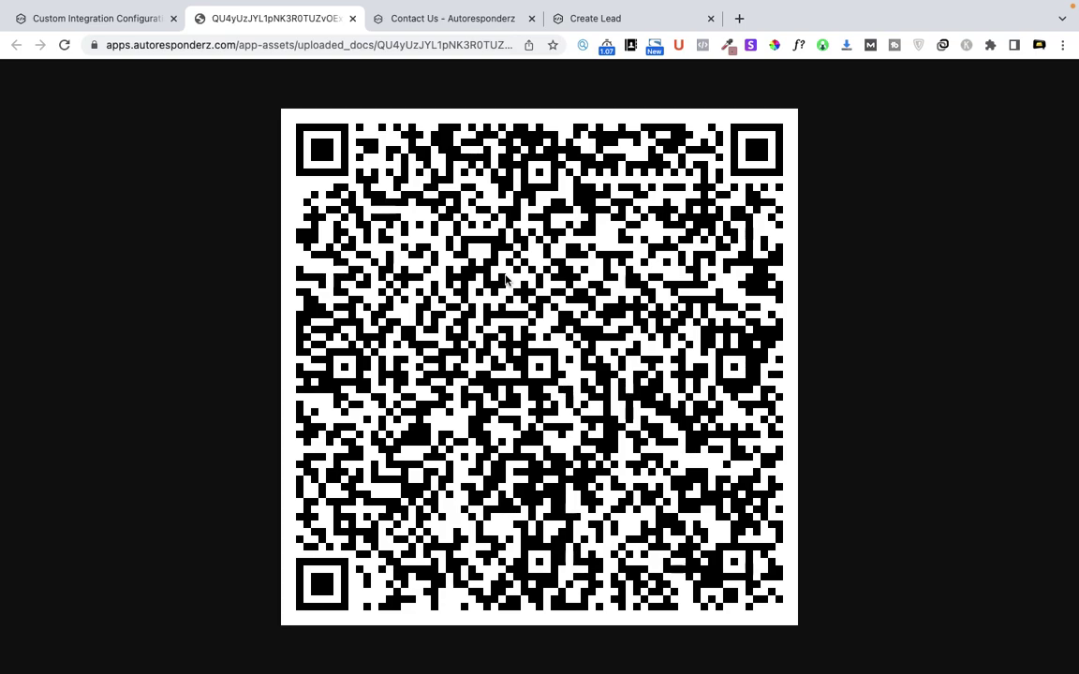
left_click(92, 21)
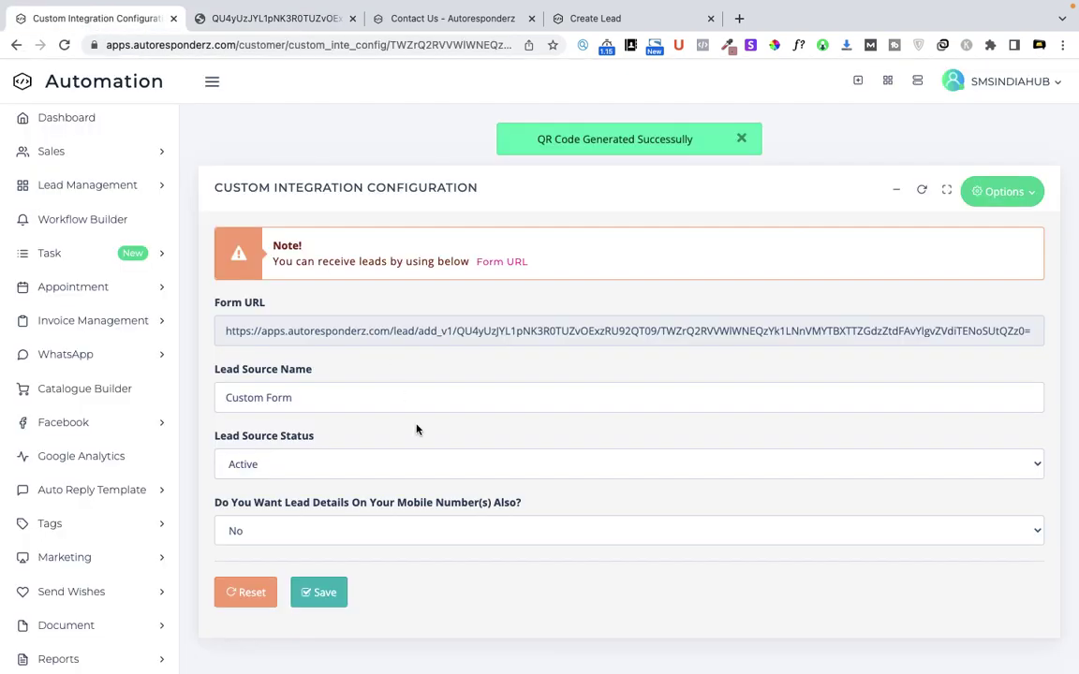